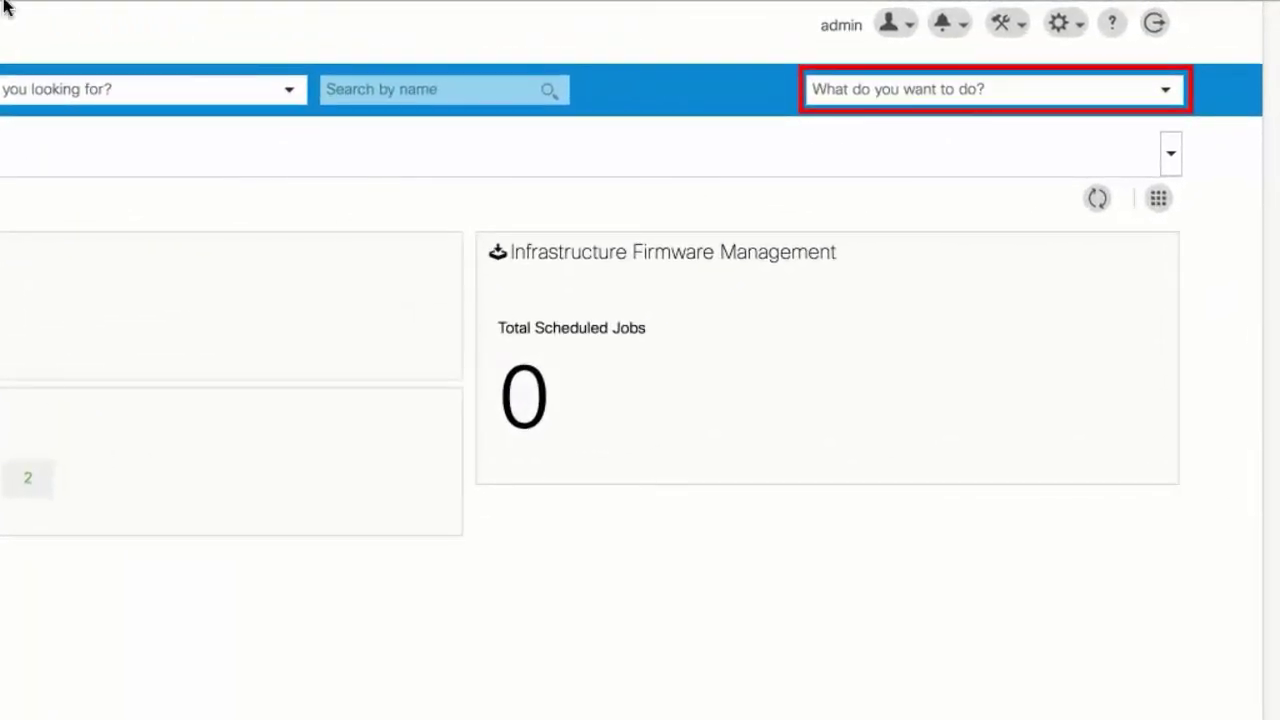
Create maintenance group tag Tag-Demo on the root domain group, including all sub-domain groups.
{"action": "left_click", "coordinate": [983, 89]}
{"action": "type", "text": "create m"}
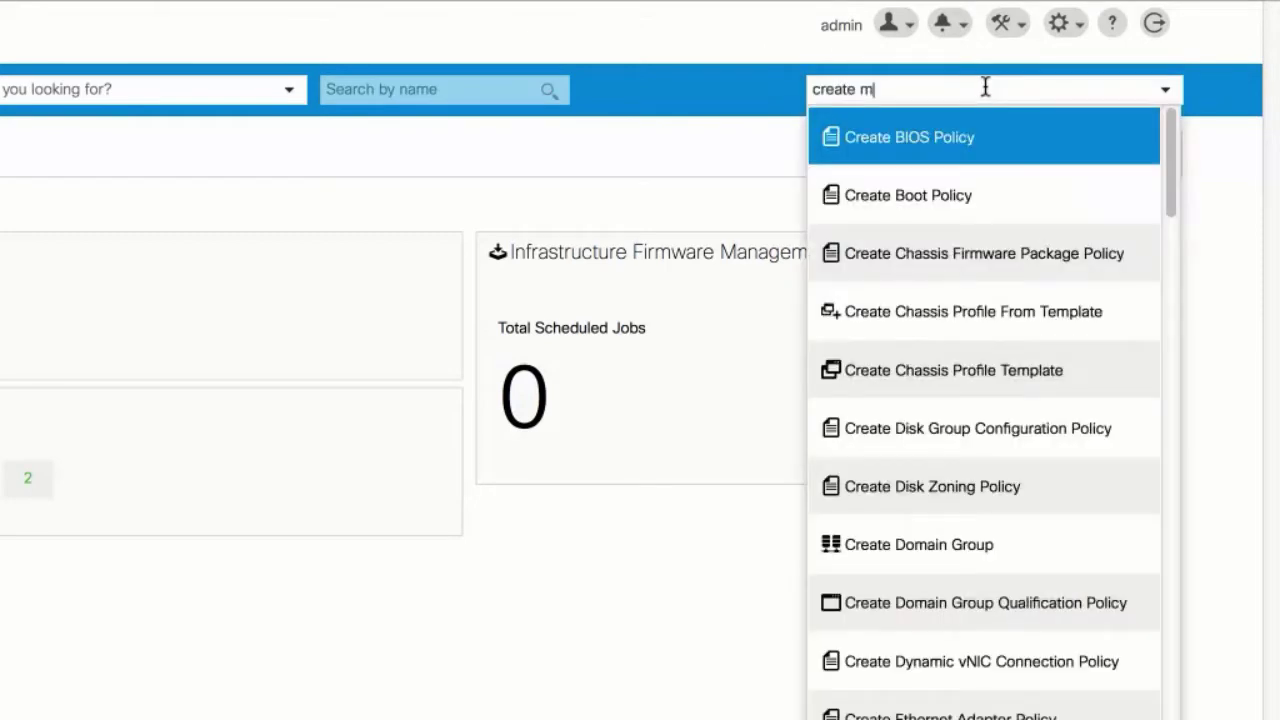
{"action": "type", "text": "a"}
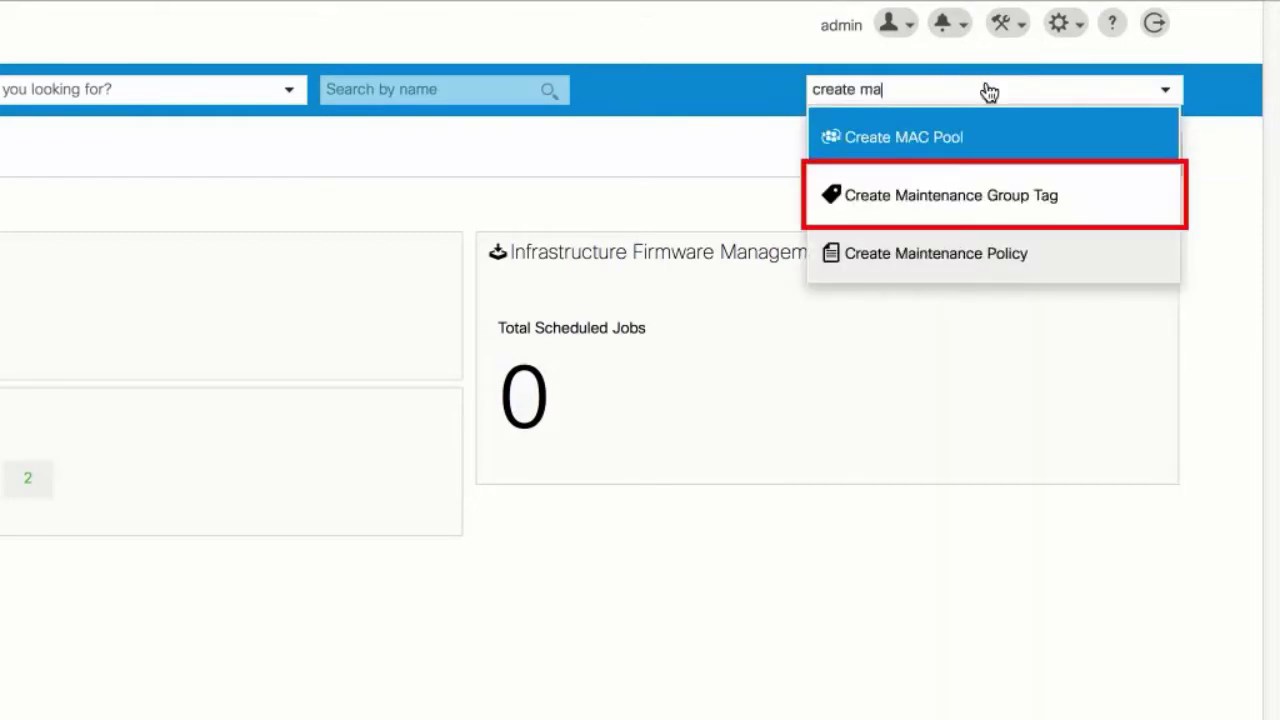
{"action": "left_click", "coordinate": [1015, 197]}
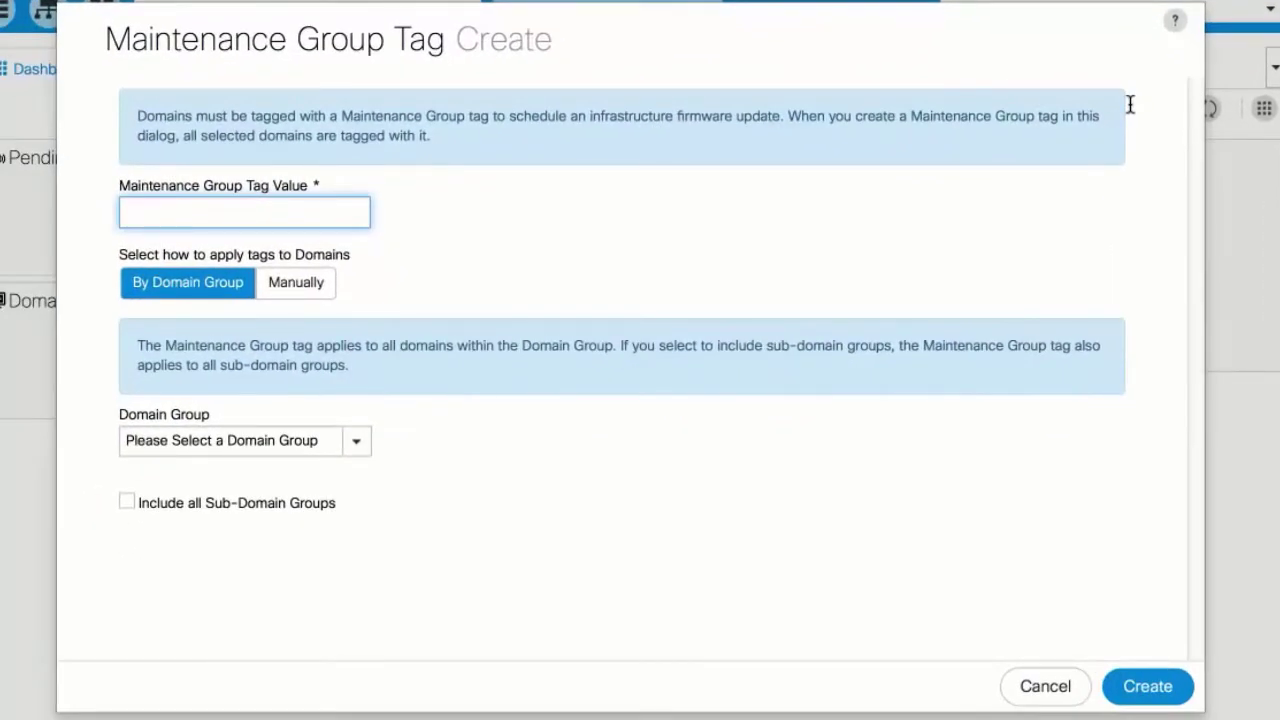
{"action": "left_click", "coordinate": [216, 211]}
{"action": "type", "text": "Tag-Demo"}
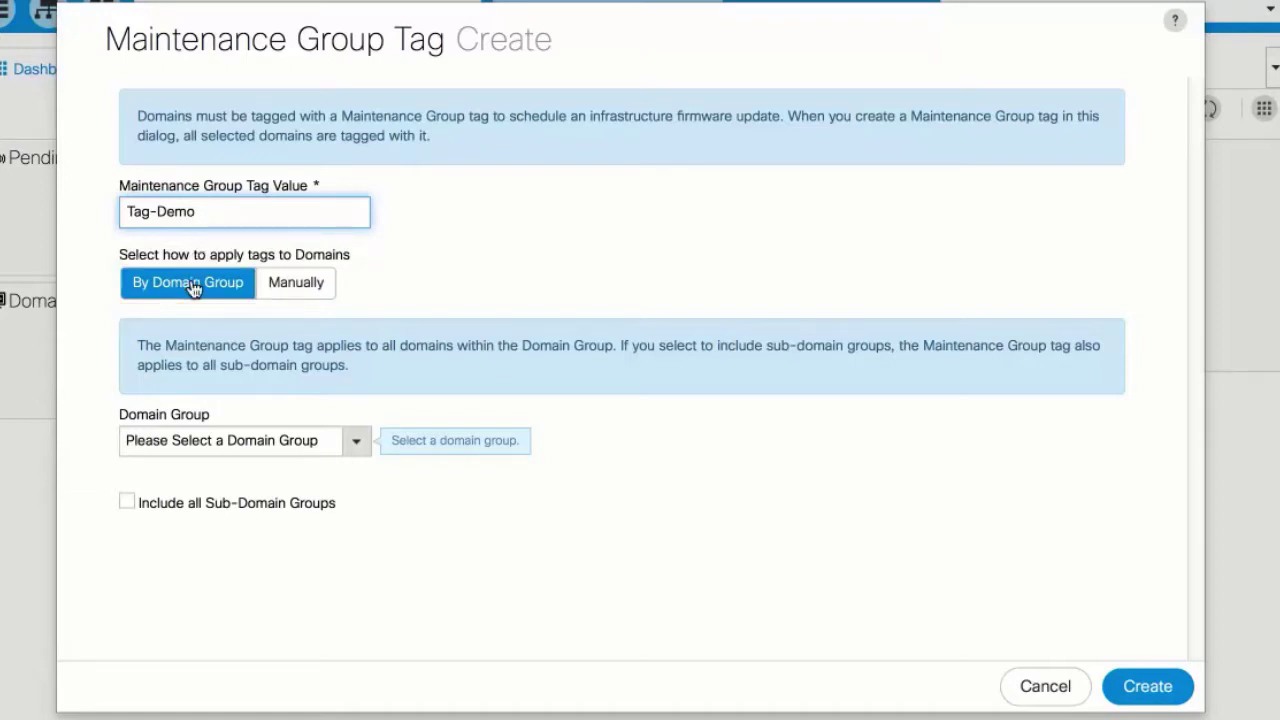
{"action": "left_click", "coordinate": [226, 446]}
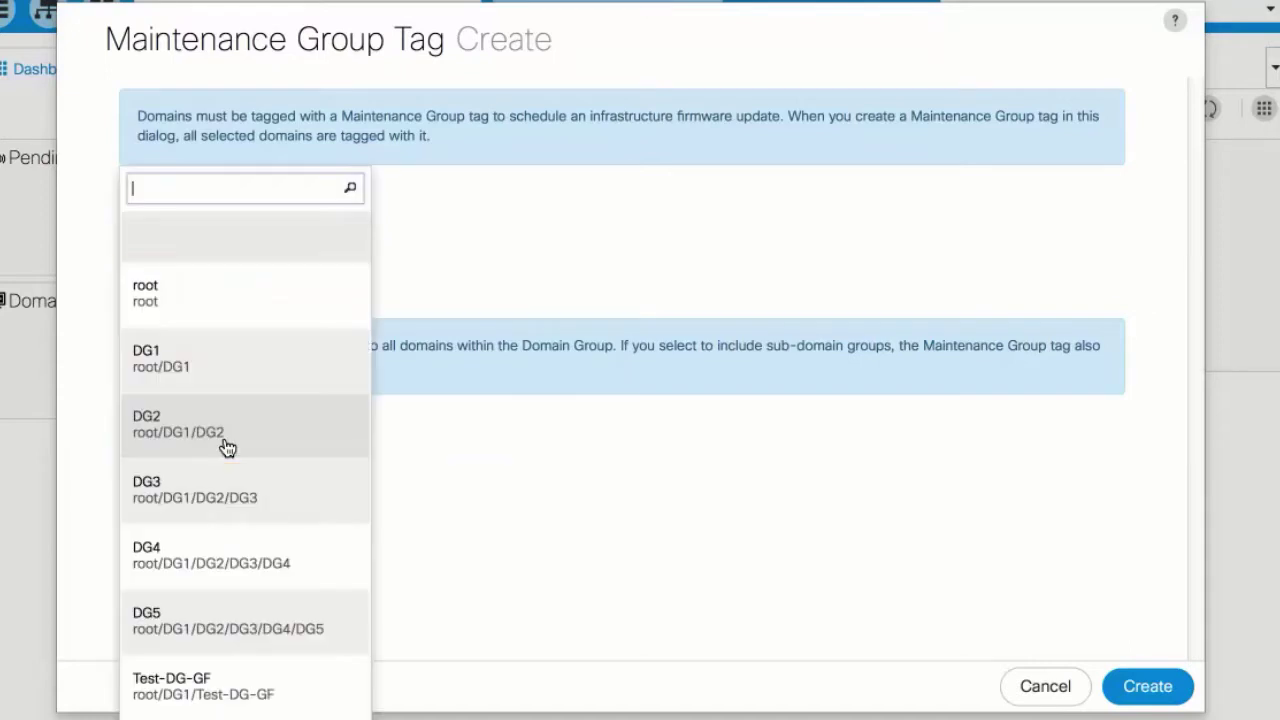
{"action": "left_click", "coordinate": [251, 289]}
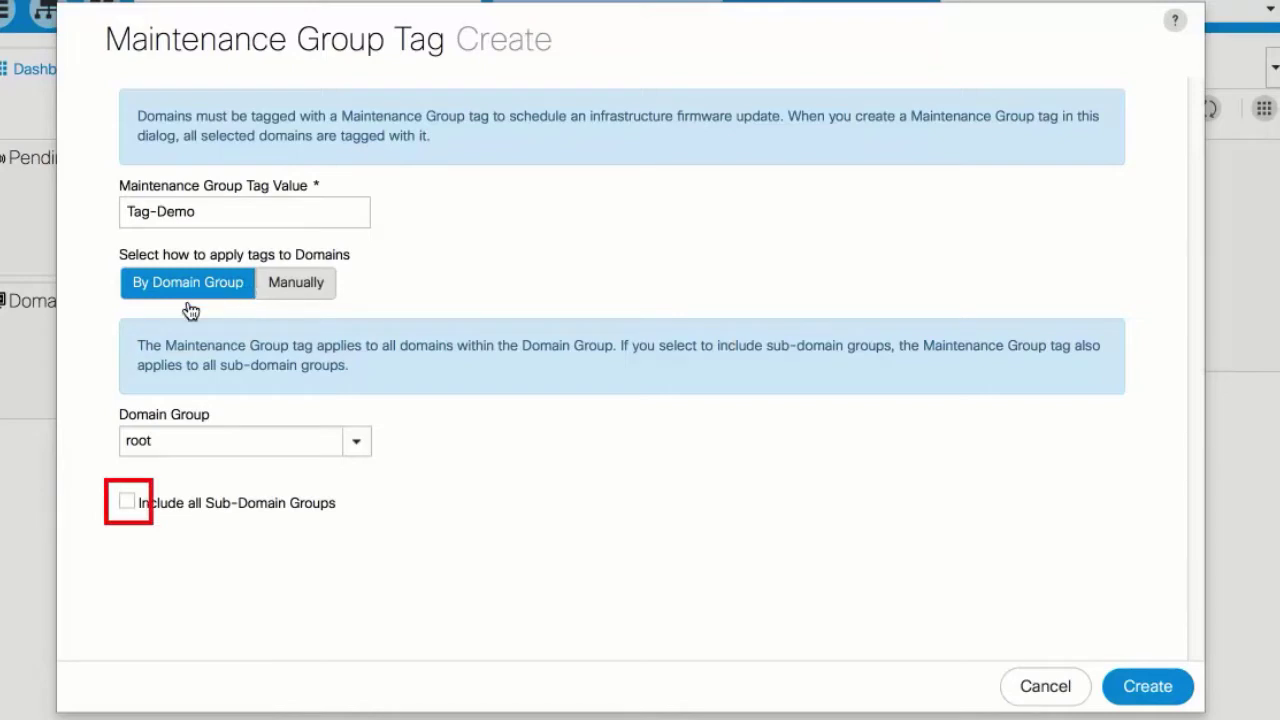
{"action": "left_click", "coordinate": [128, 503]}
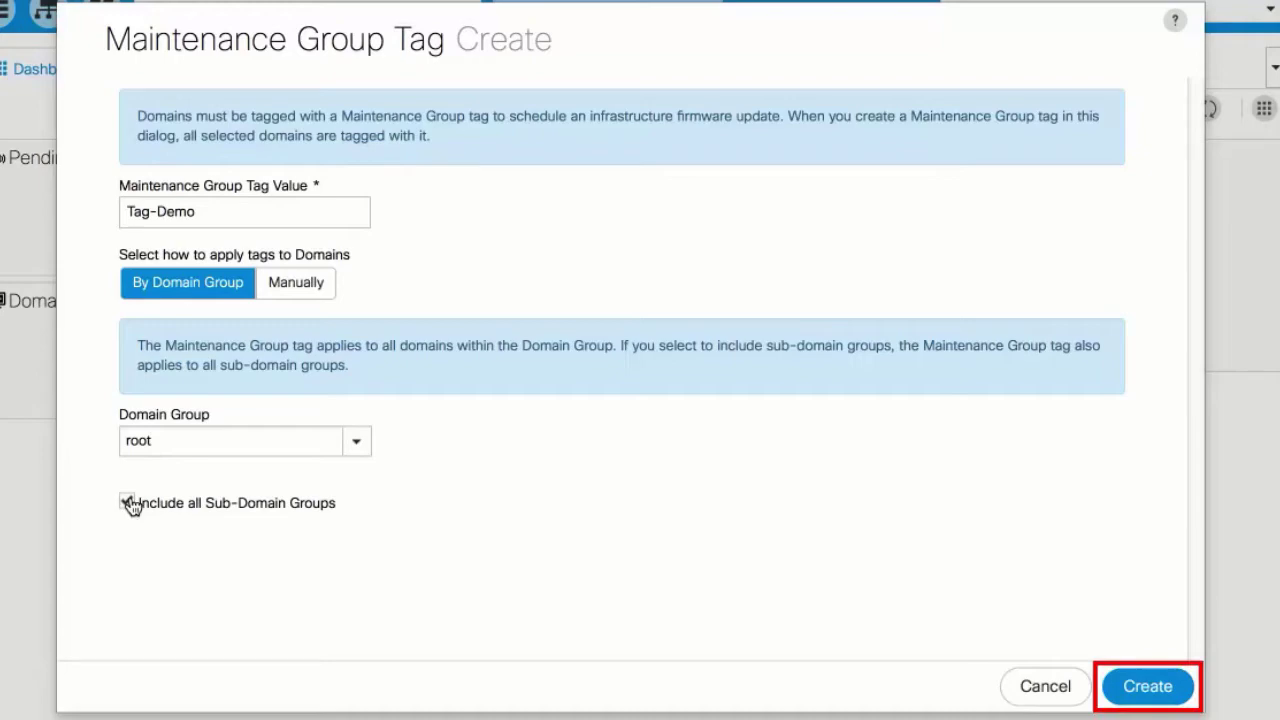
{"action": "left_click", "coordinate": [1148, 687]}
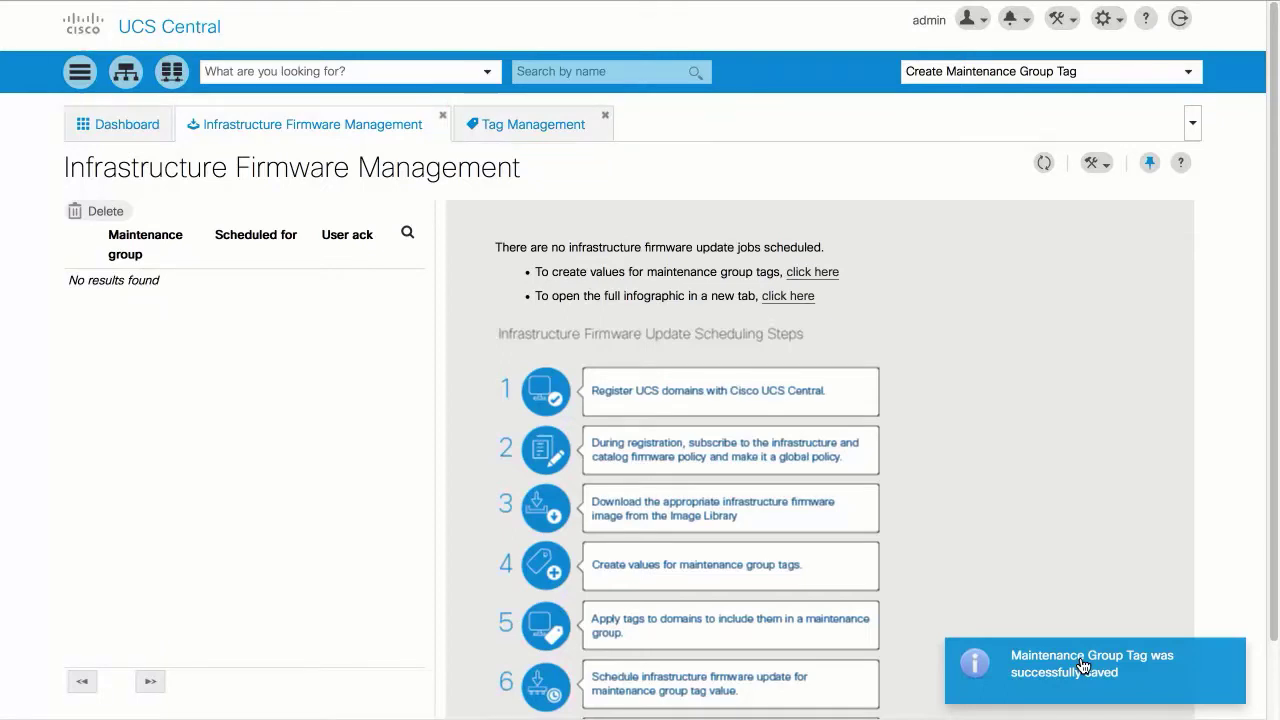
Refresh the Tag Management list and inspect the Tag-Demo entries on Carbon and StorMagicFI-A.
{"action": "left_click", "coordinate": [513, 128]}
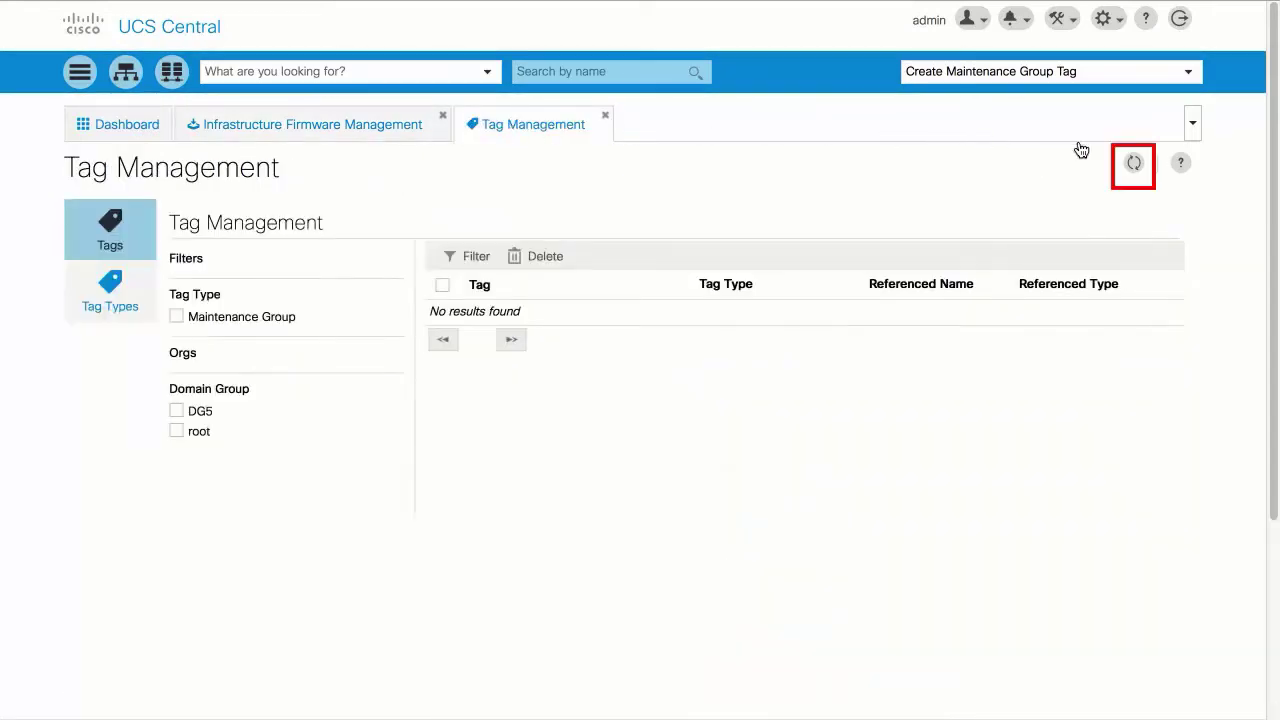
{"action": "left_click", "coordinate": [1136, 165]}
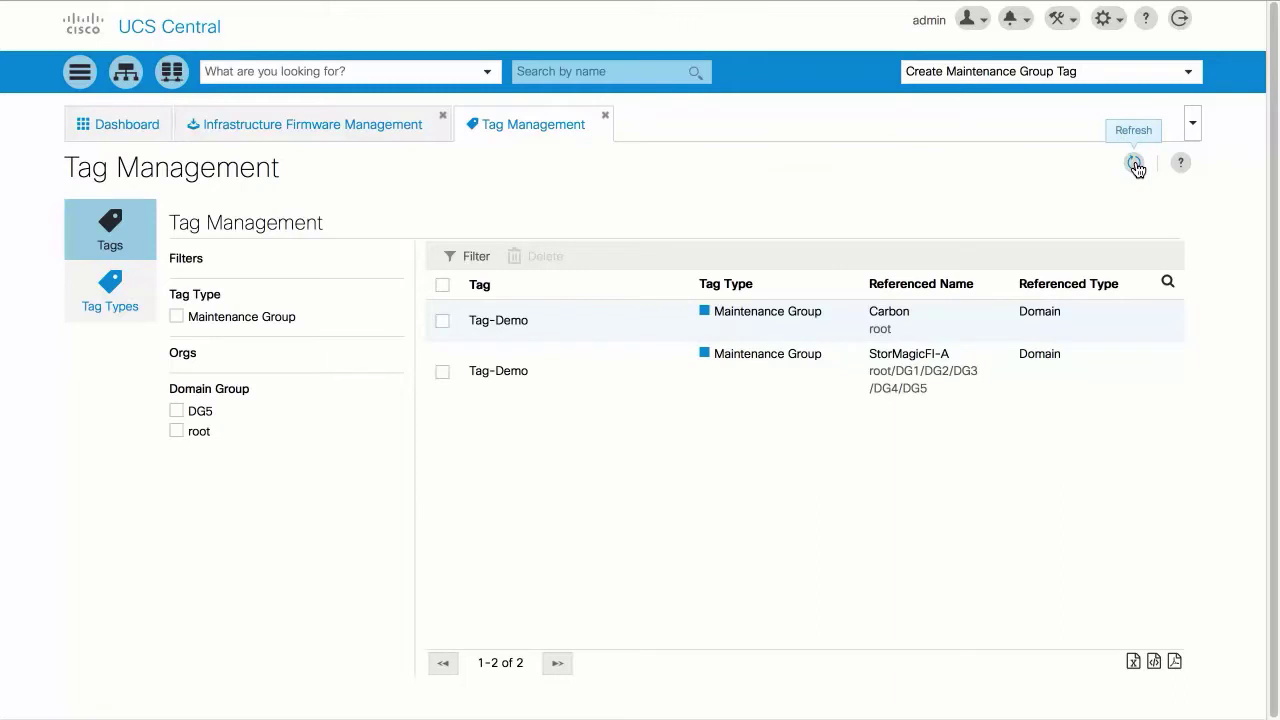
{"action": "left_click", "coordinate": [535, 328]}
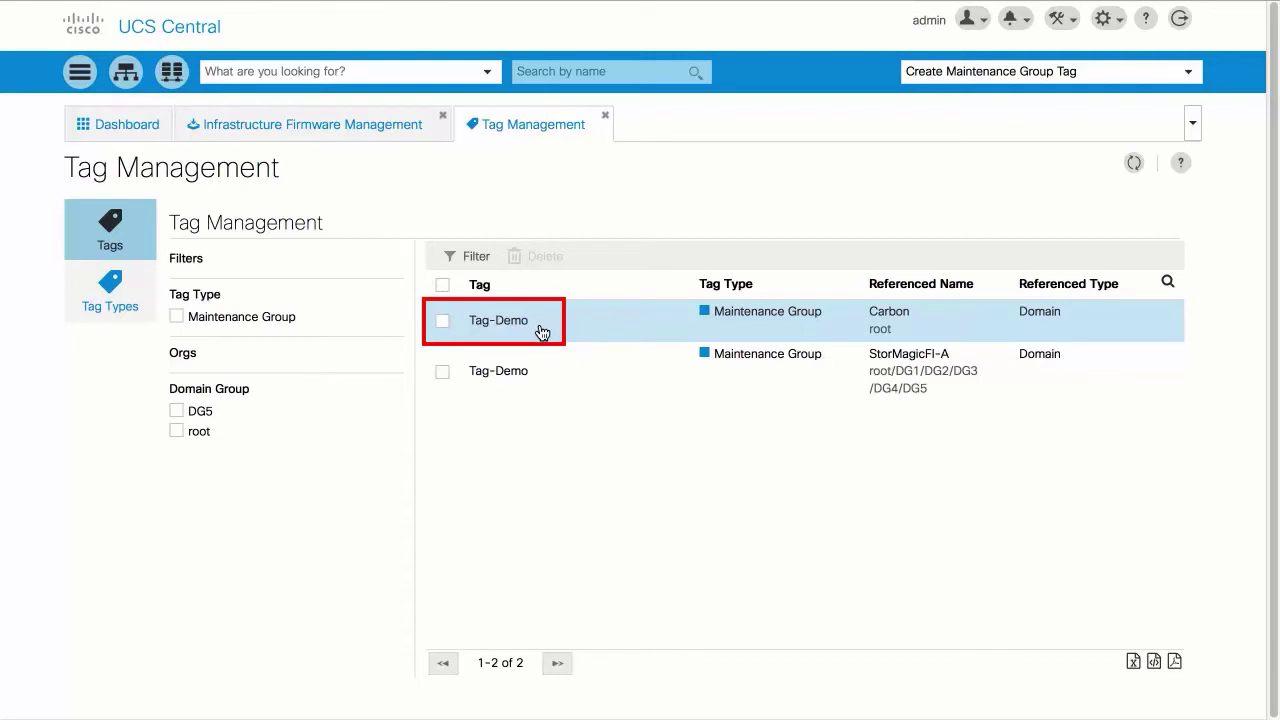
{"action": "left_click", "coordinate": [545, 376]}
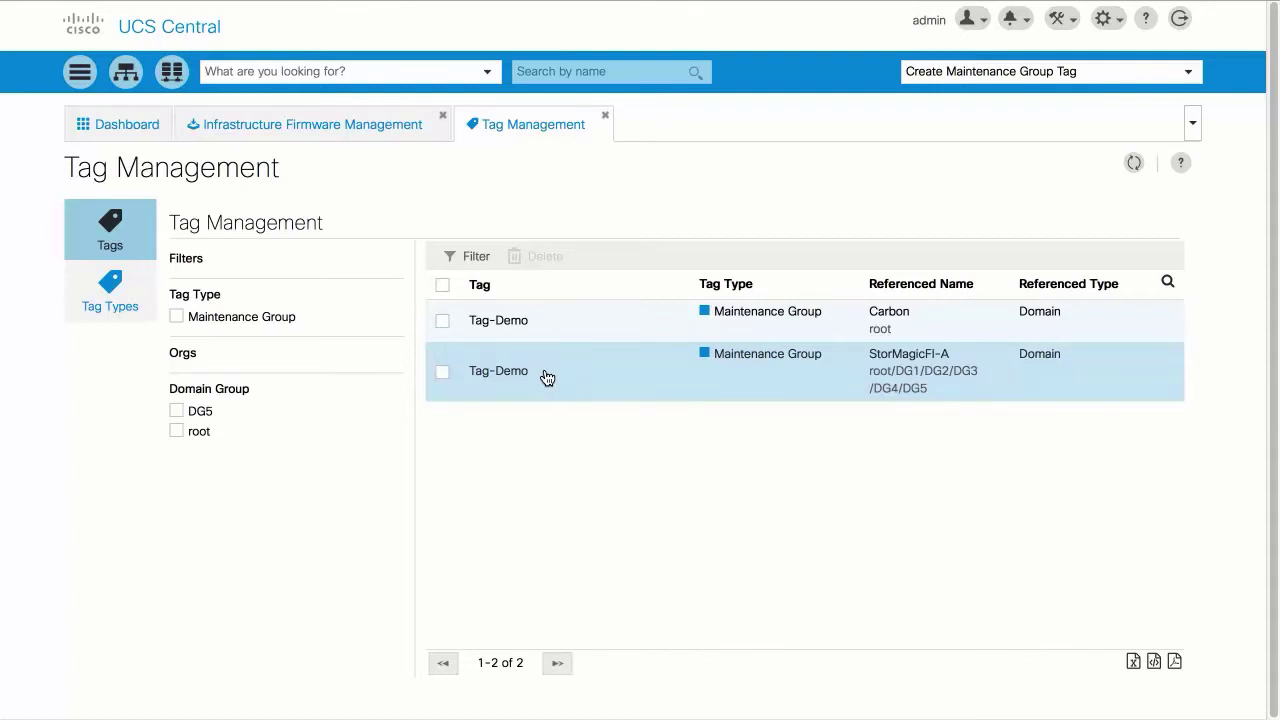
{"action": "left_click", "coordinate": [610, 323]}
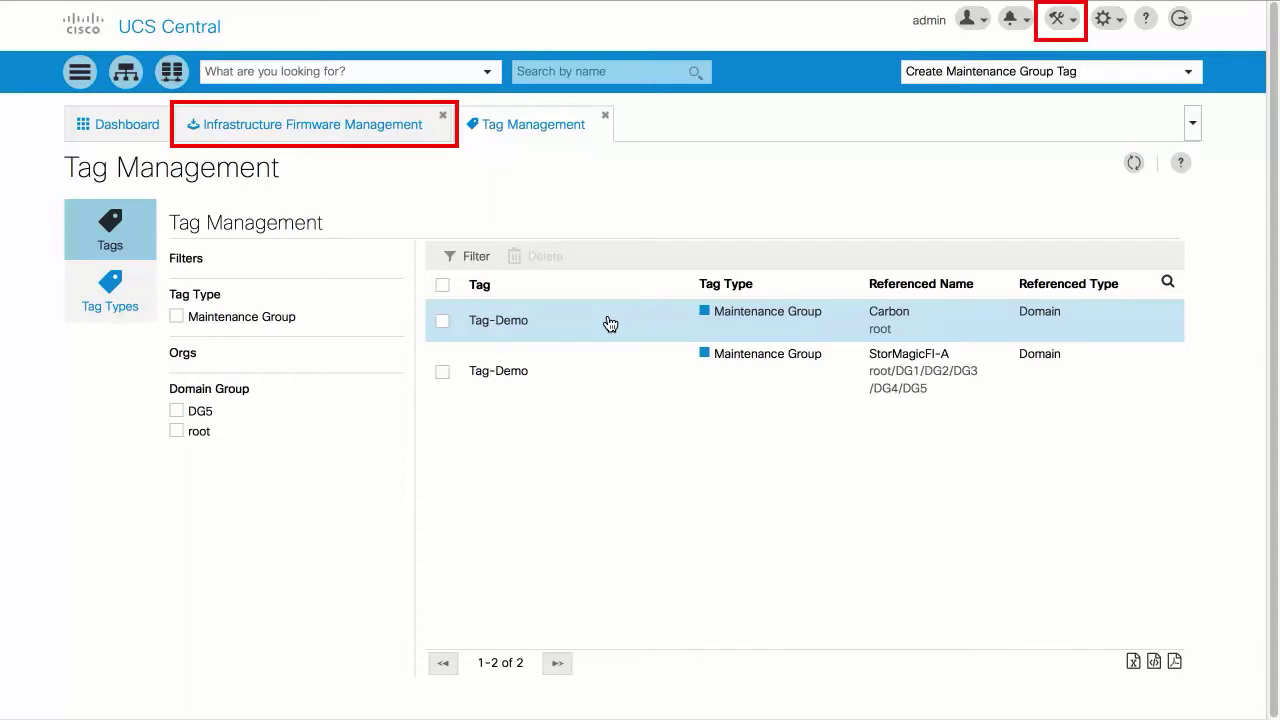
Schedule an immediate Tag-Demo infrastructure update with 6100/6200 interconnects set to 2.1(3f)A.
{"action": "left_click", "coordinate": [344, 124]}
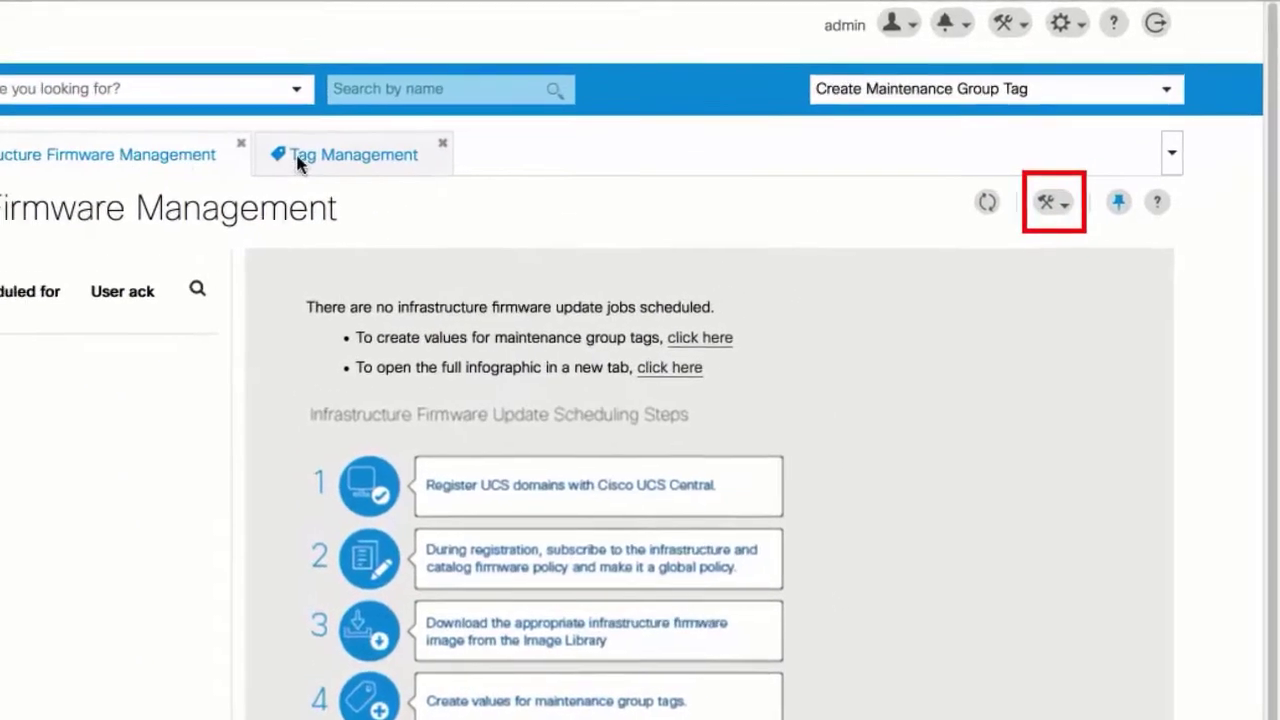
{"action": "left_click", "coordinate": [1083, 172]}
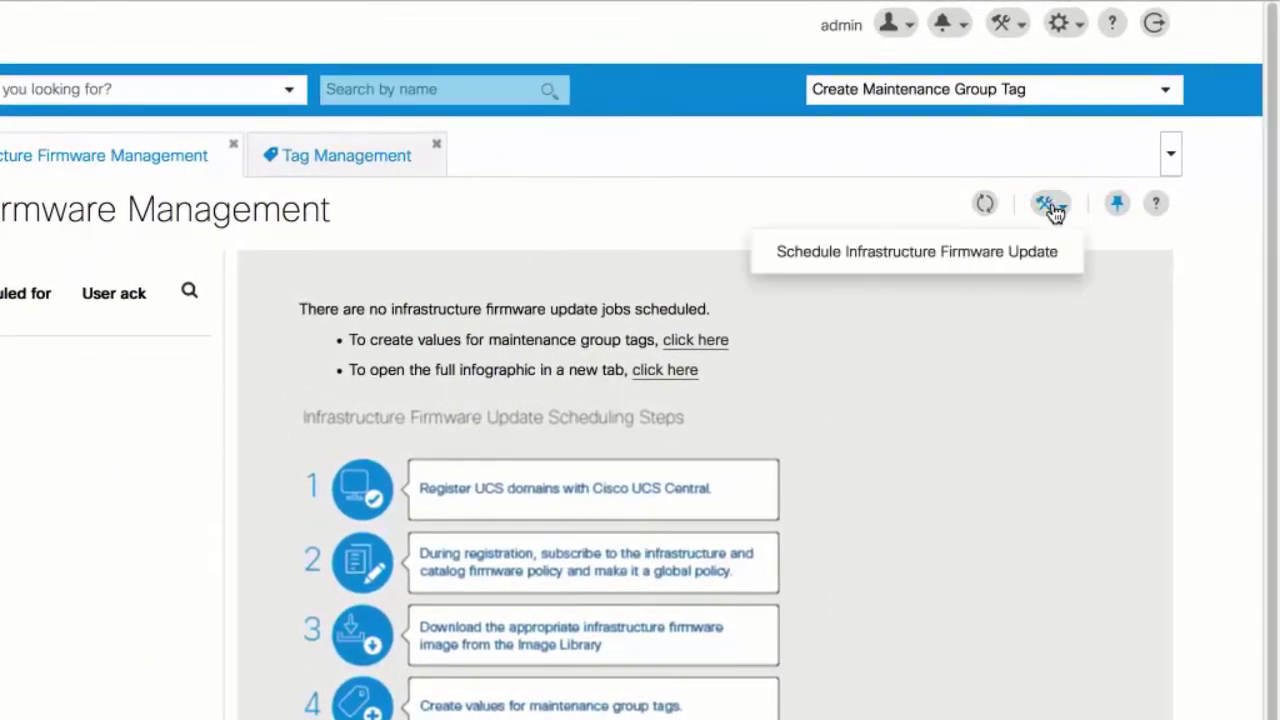
{"action": "left_click", "coordinate": [914, 255]}
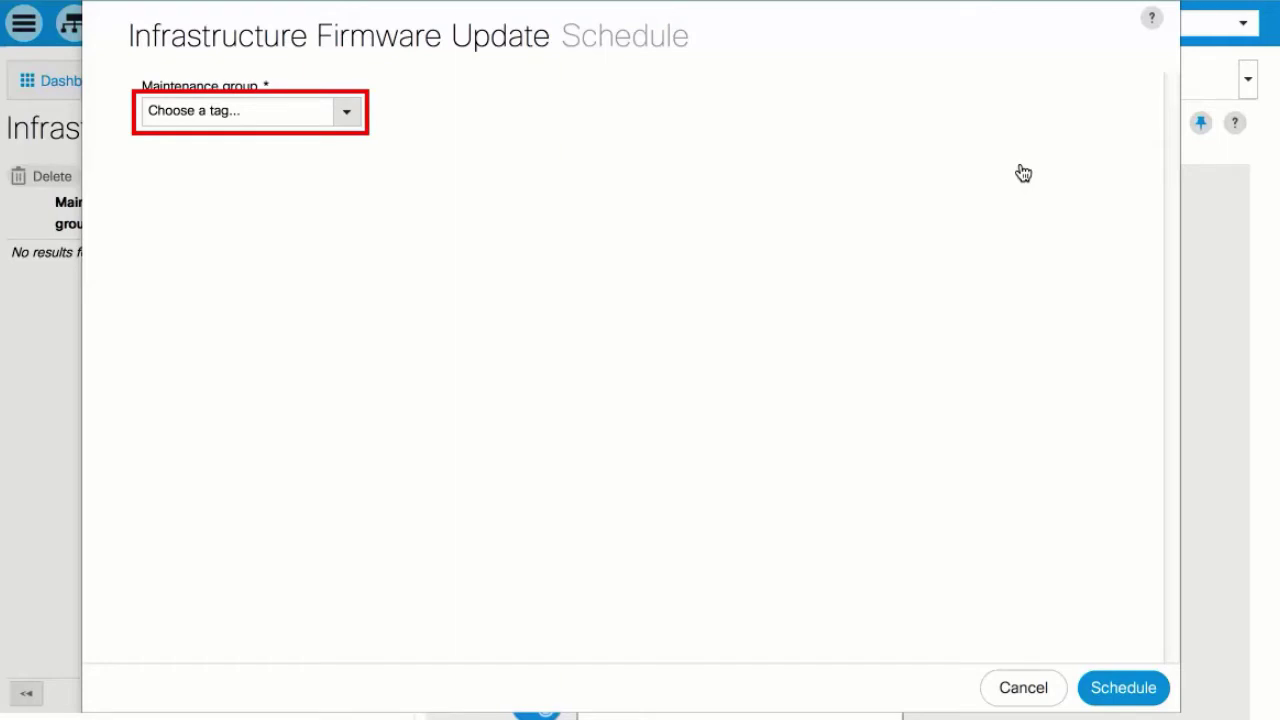
{"action": "left_click", "coordinate": [348, 119]}
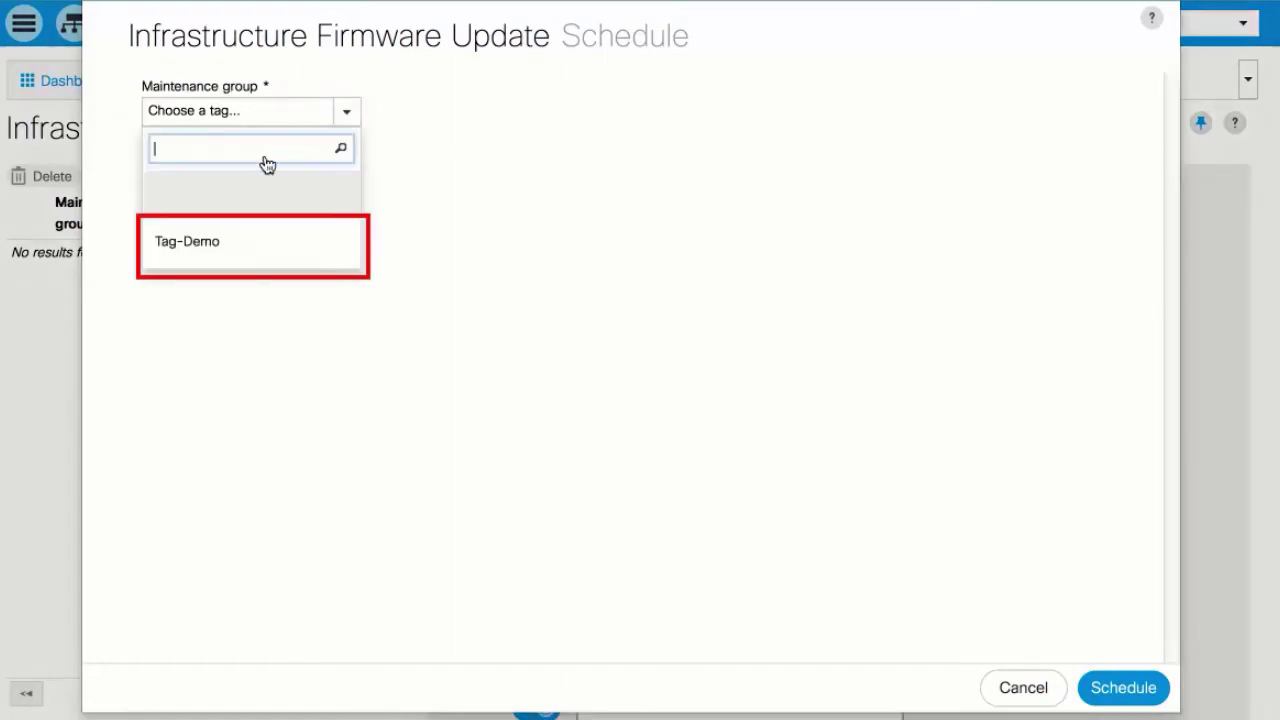
{"action": "left_click", "coordinate": [253, 245]}
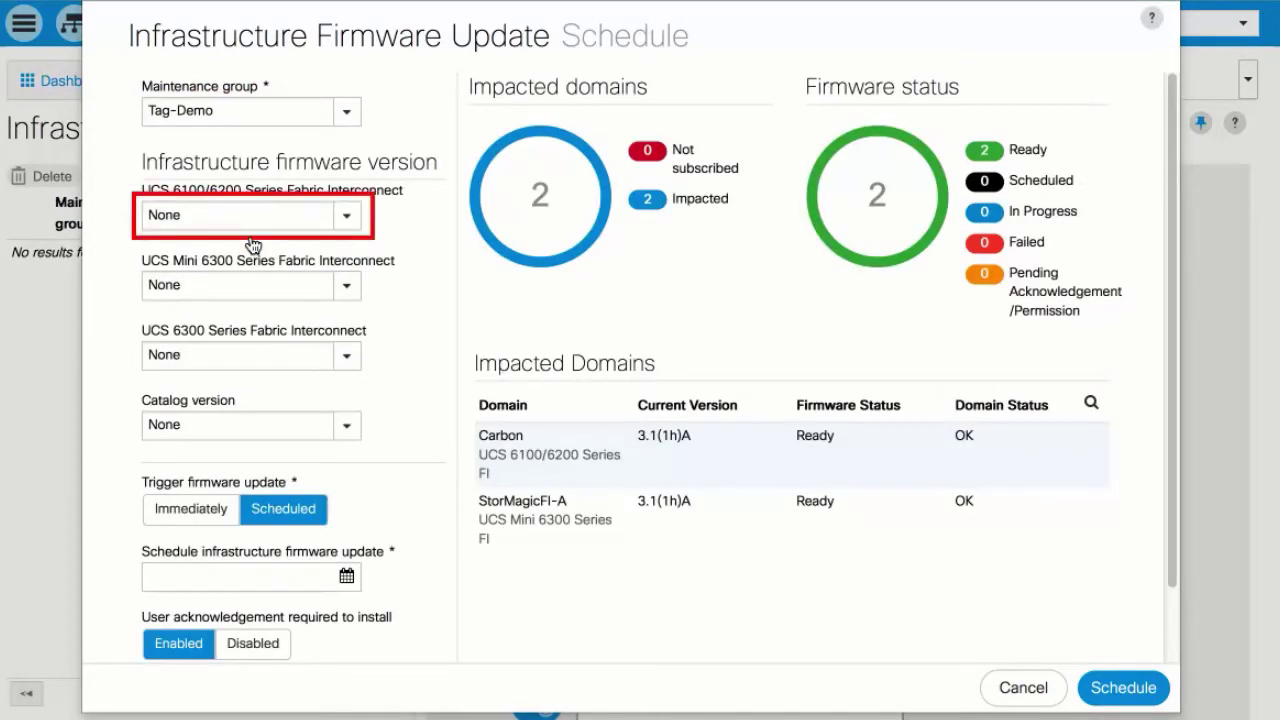
{"action": "left_click", "coordinate": [347, 220]}
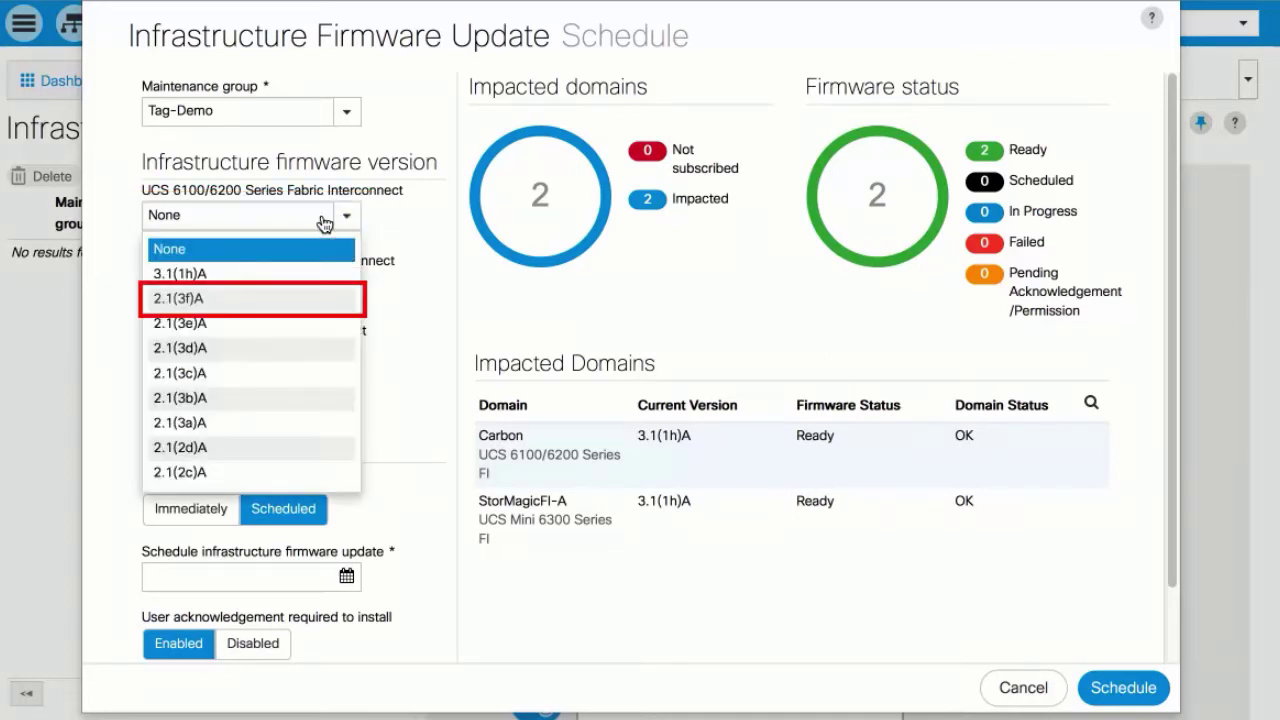
{"action": "left_click", "coordinate": [219, 305]}
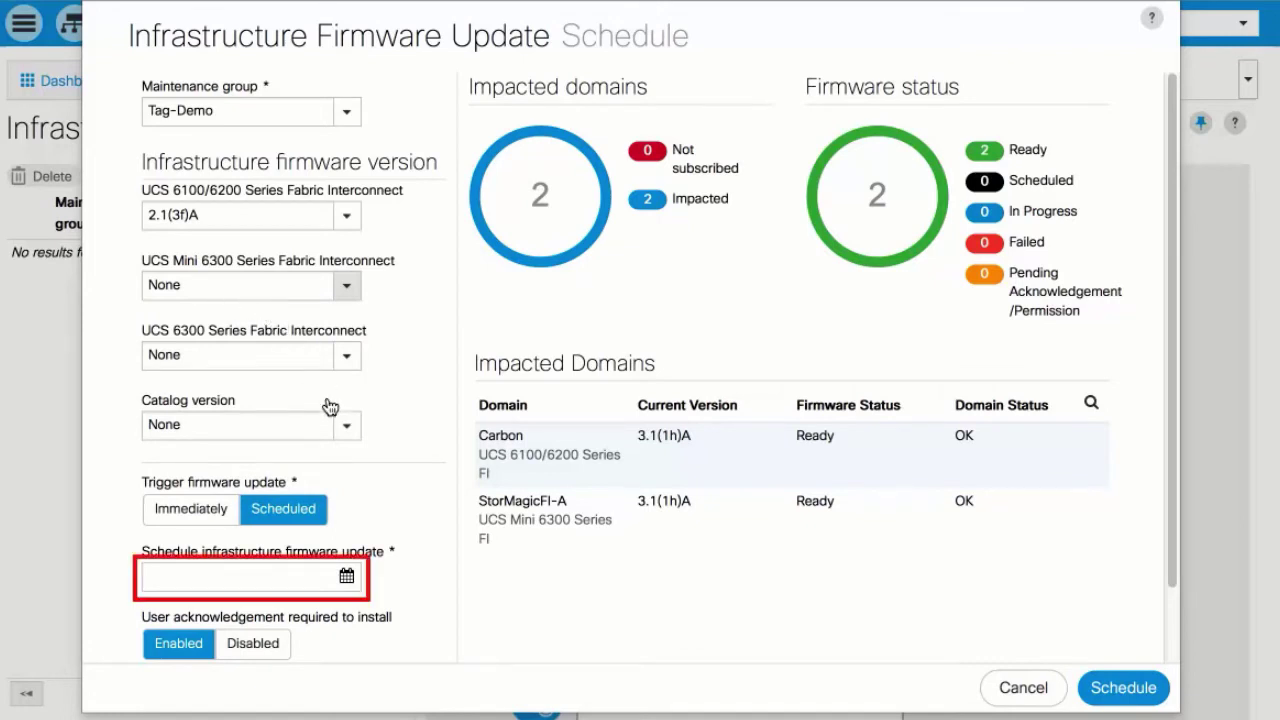
{"action": "left_click", "coordinate": [347, 579]}
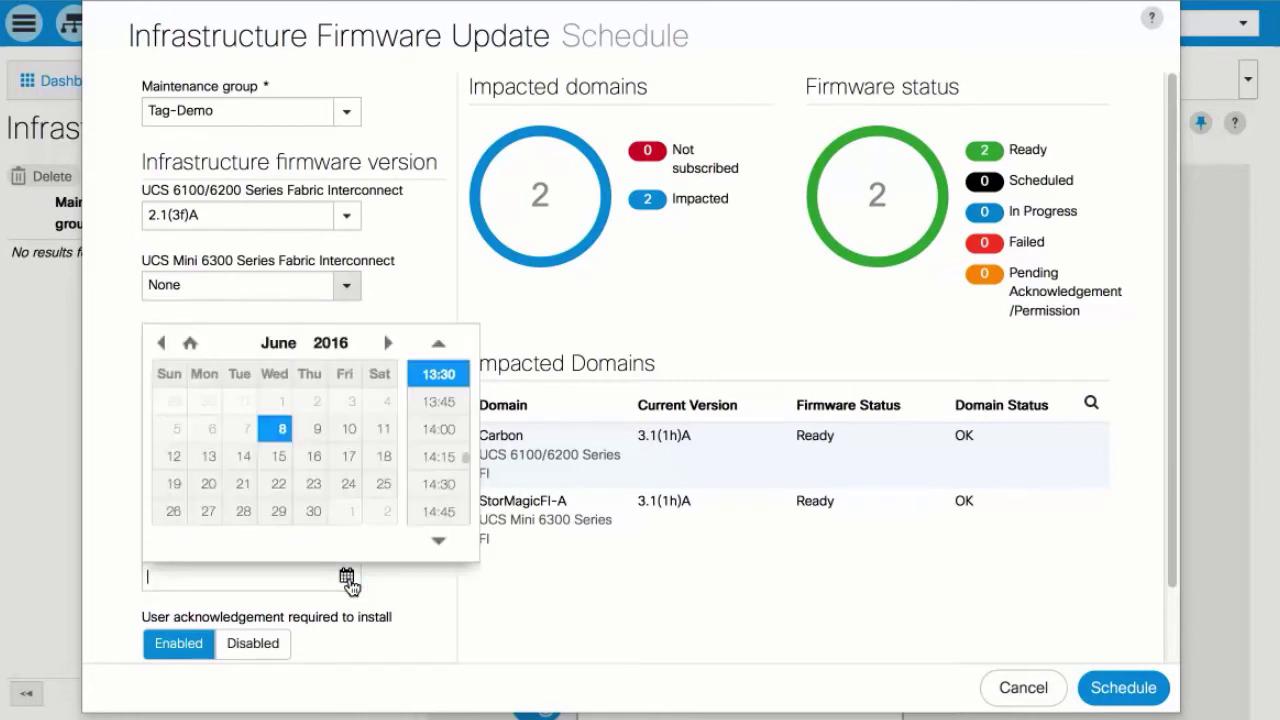
{"action": "left_click", "coordinate": [430, 593]}
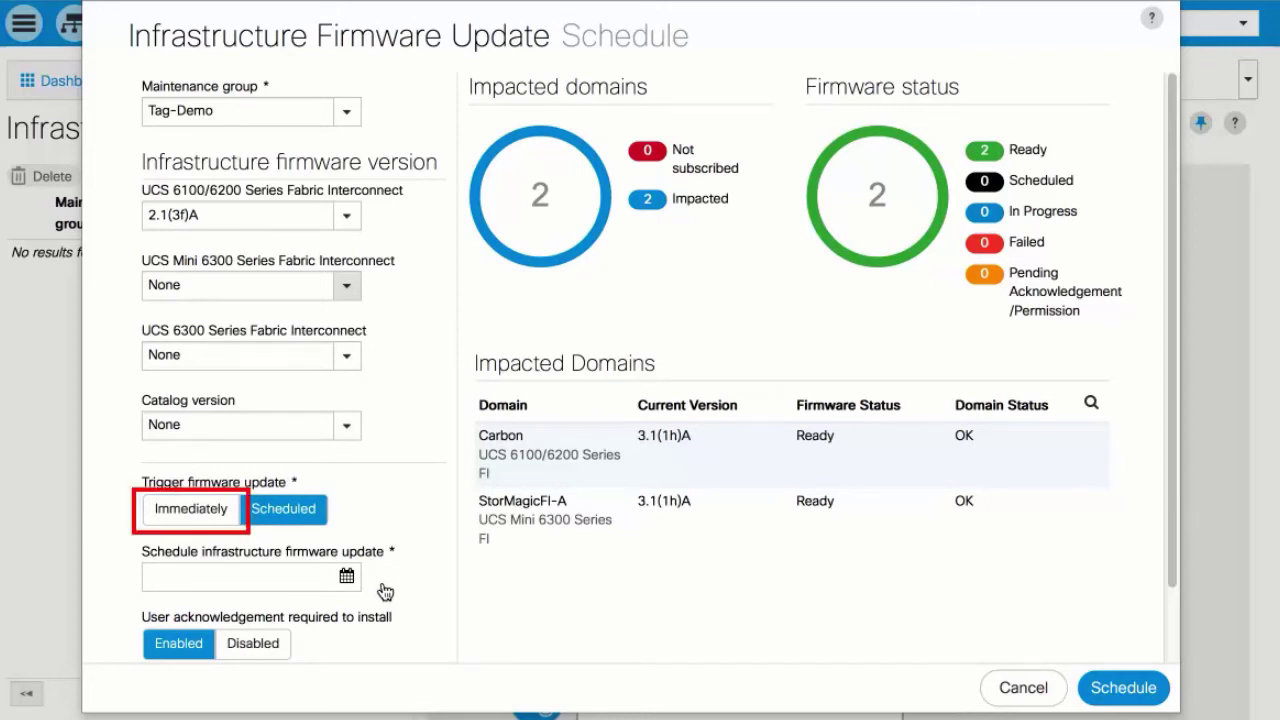
{"action": "left_click", "coordinate": [193, 516]}
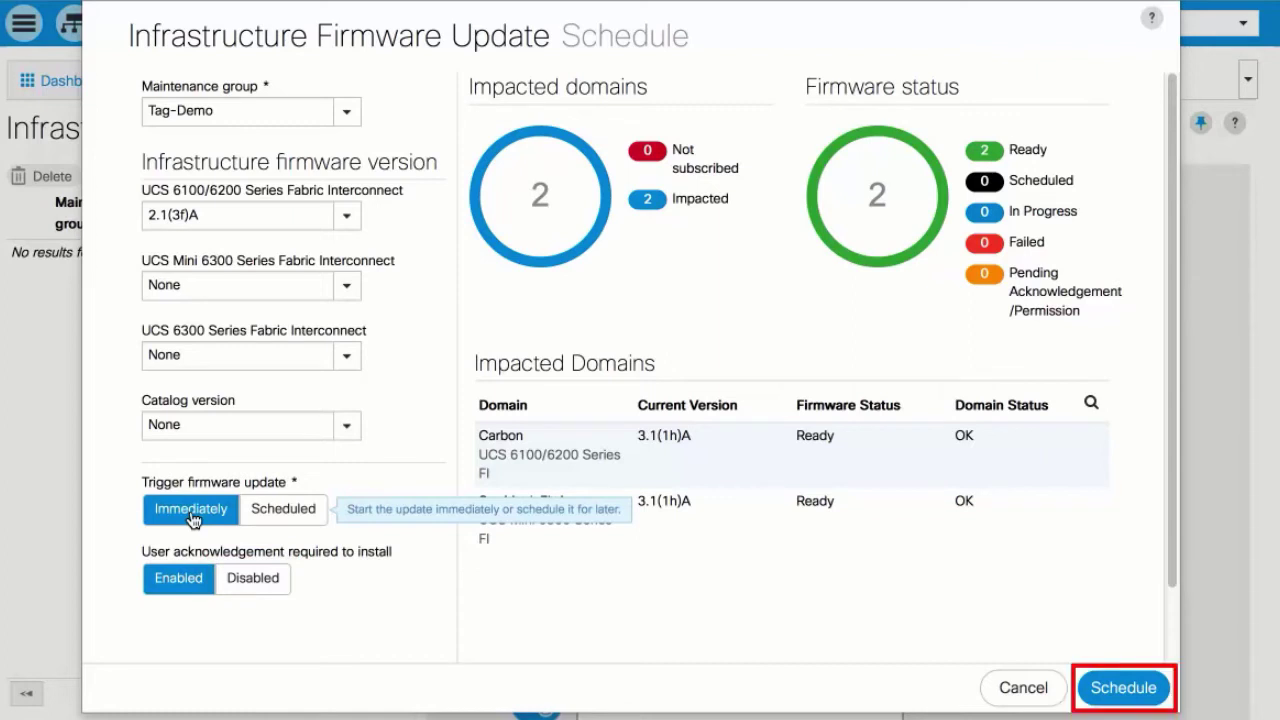
{"action": "left_click", "coordinate": [1124, 690]}
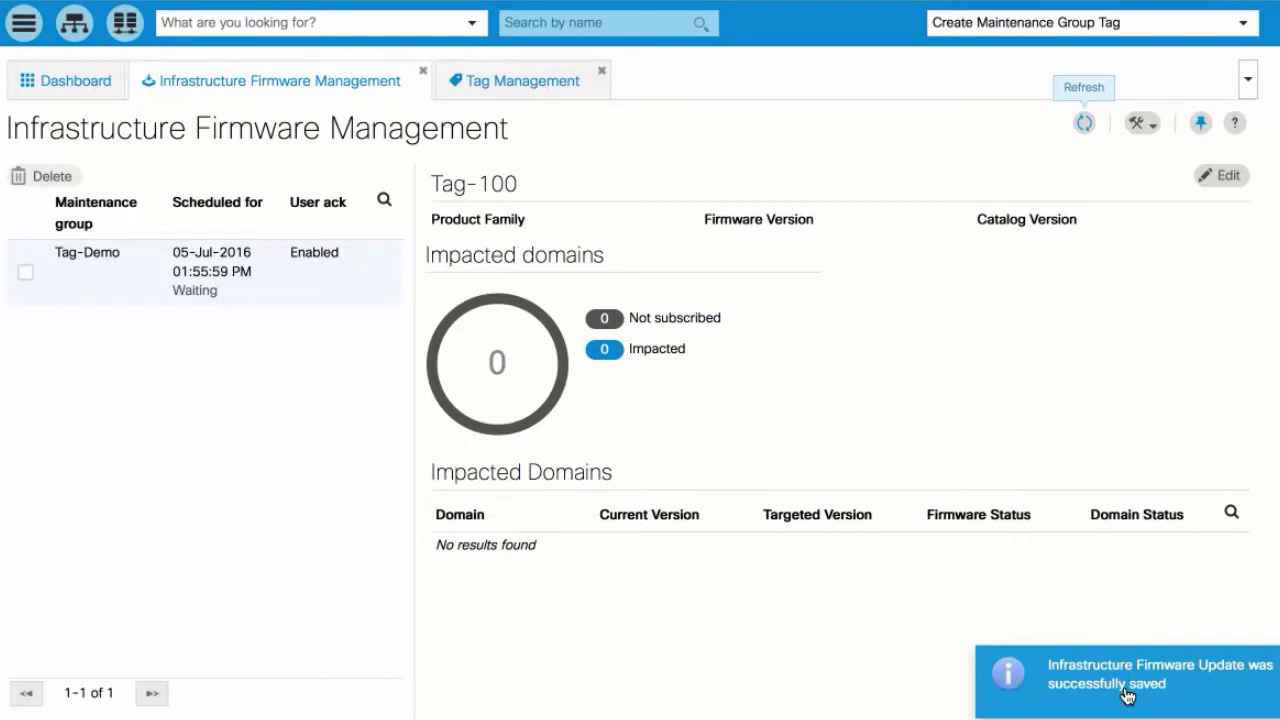
Show the Tag-Demo job's impacted domains and list the pending alerts.
{"action": "left_click", "coordinate": [87, 287]}
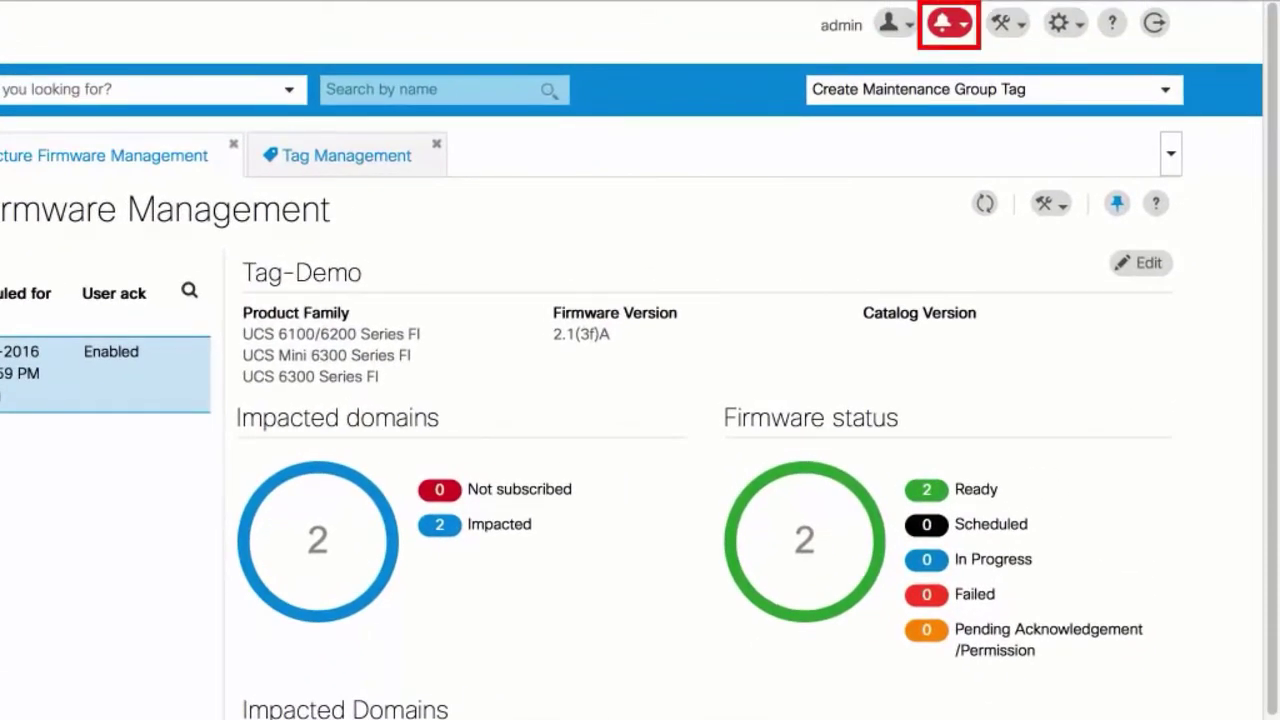
{"action": "left_click", "coordinate": [951, 25]}
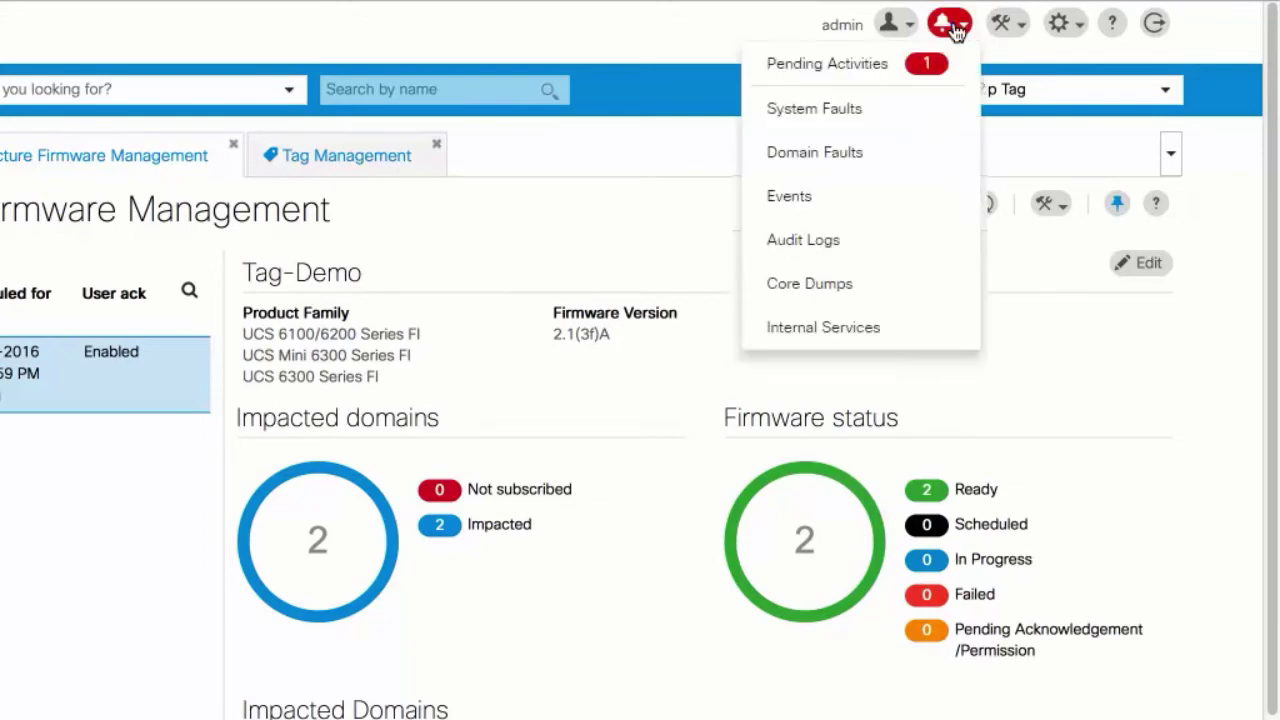
Acknowledge Carbon's pending firmware update, then refresh the Firmware Management overview.
{"action": "left_click", "coordinate": [855, 65]}
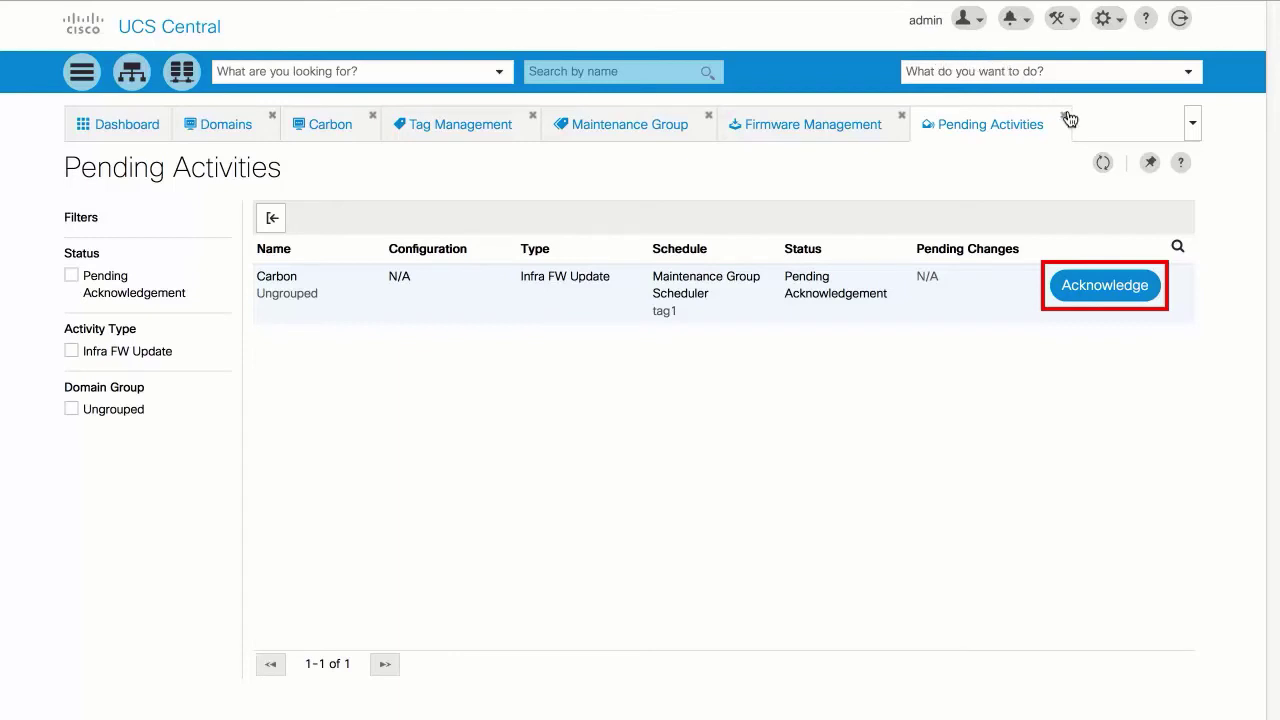
{"action": "left_click", "coordinate": [1110, 288]}
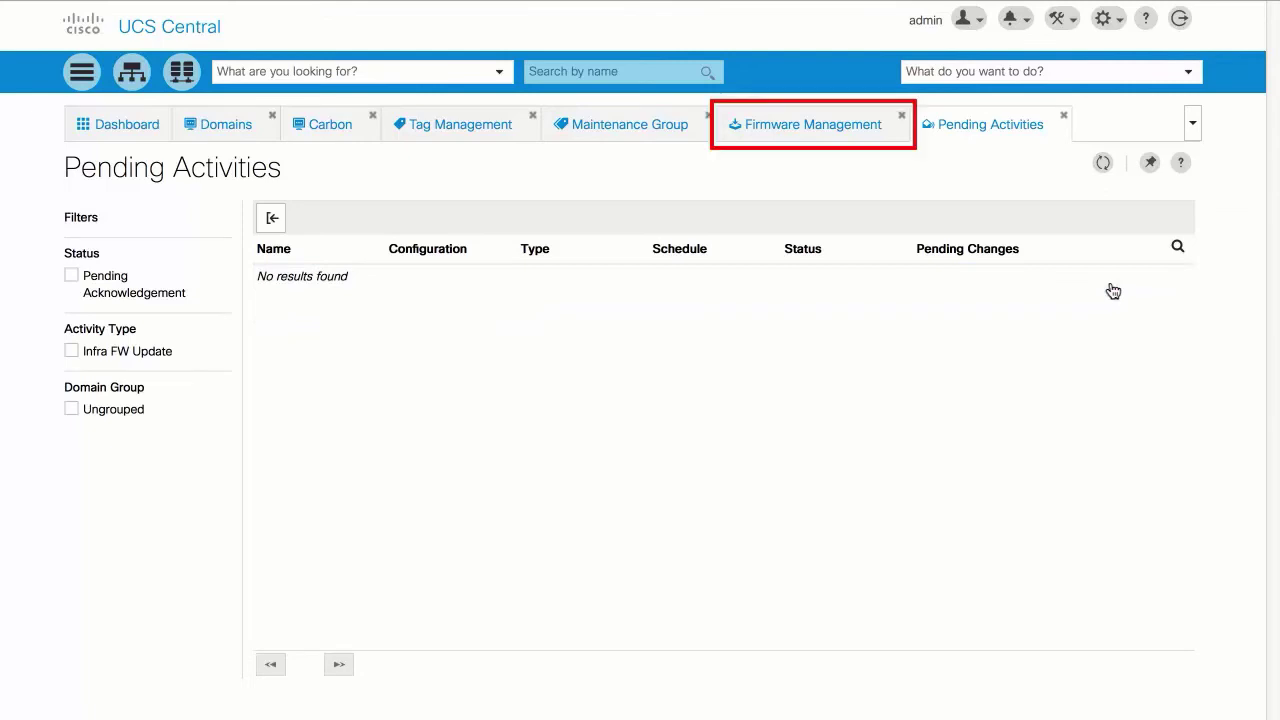
{"action": "left_click", "coordinate": [805, 131]}
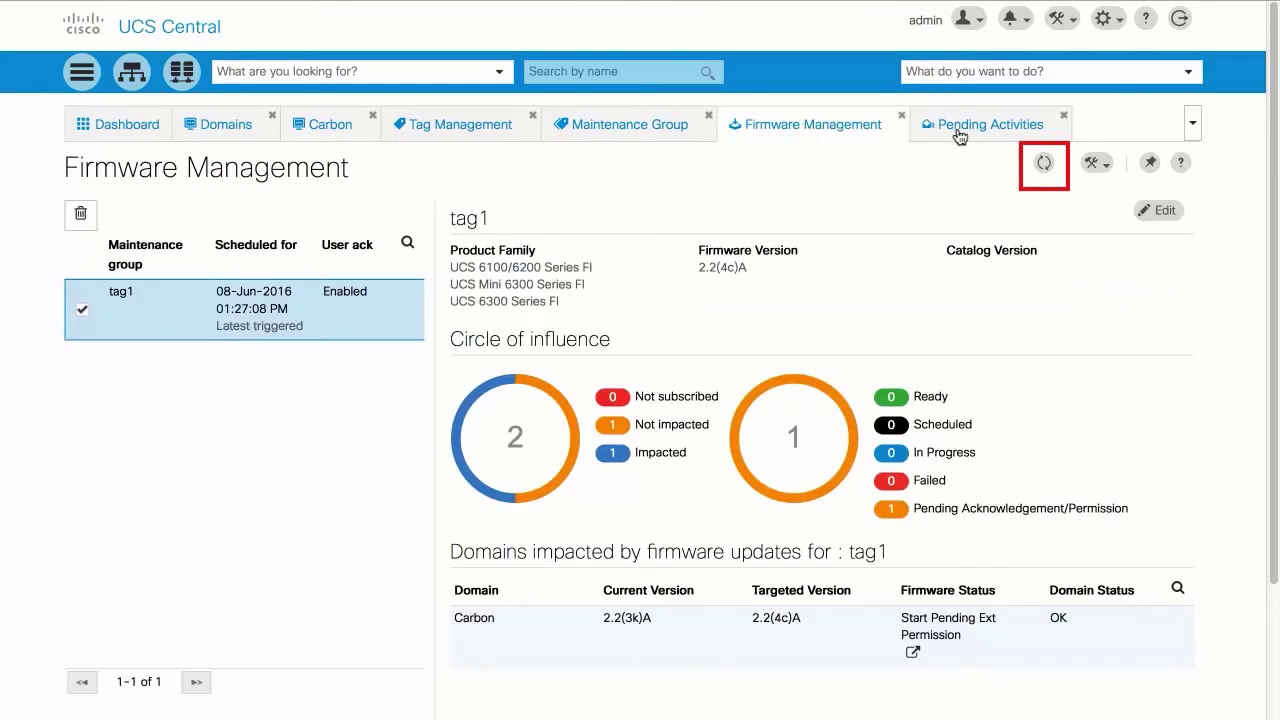
{"action": "left_click", "coordinate": [1045, 165]}
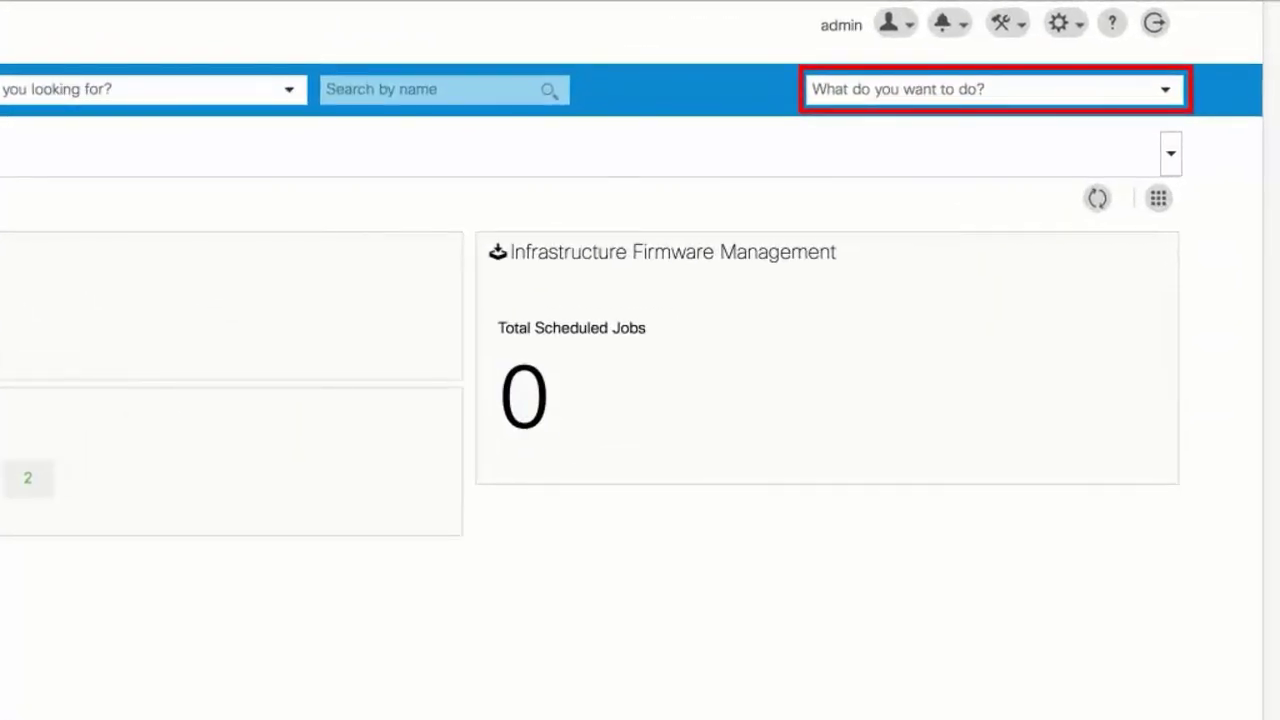
Look up 'create ma' and start a new Create Maintenance Group Tag form.
{"action": "left_click", "coordinate": [985, 89]}
{"action": "type", "text": "create ma"}
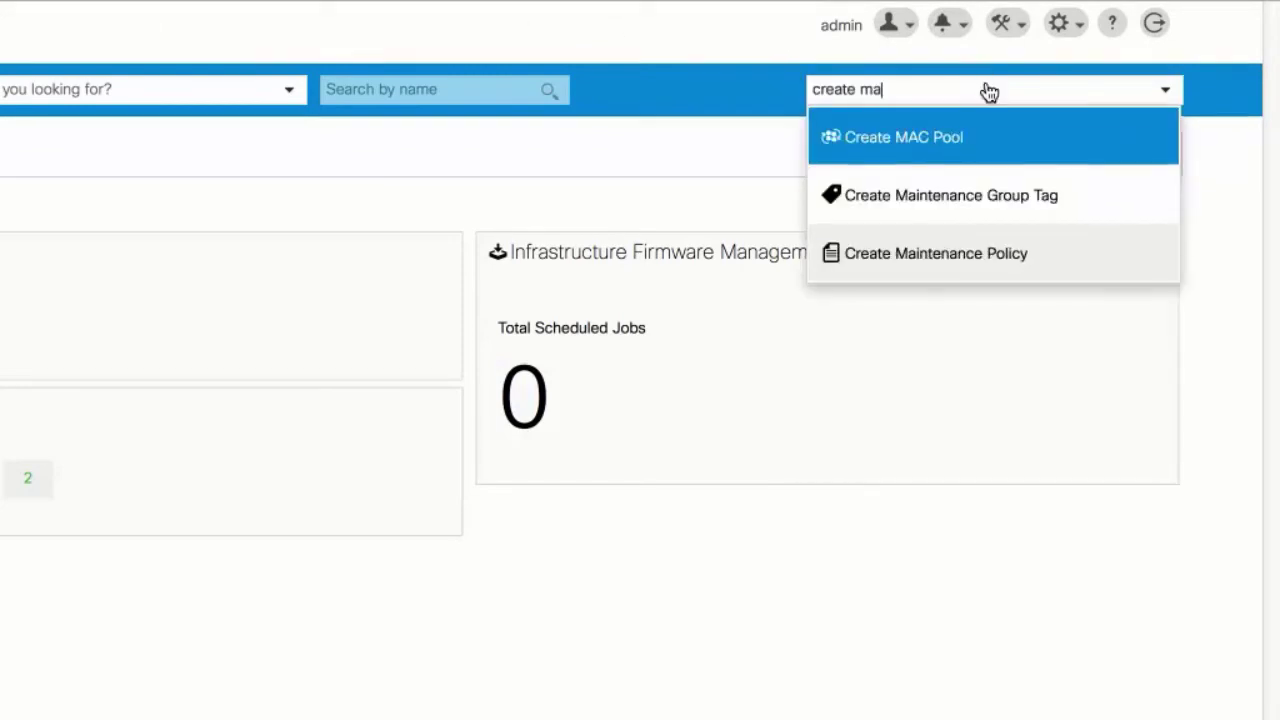
{"action": "left_click", "coordinate": [1015, 203]}
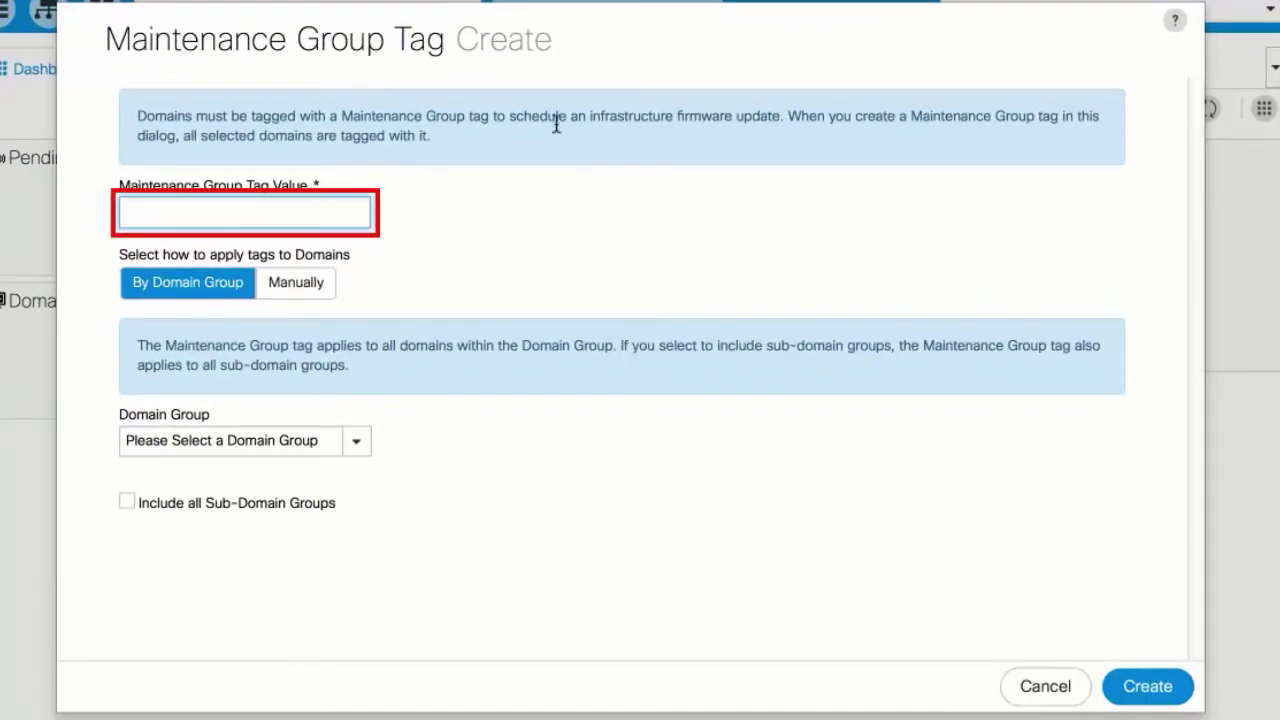
Create tag Tag-Demo-indv, applied manually to the Carbon (San Jose) domain only.
{"action": "left_click", "coordinate": [285, 211]}
{"action": "type", "text": "Tag-Demo-indv"}
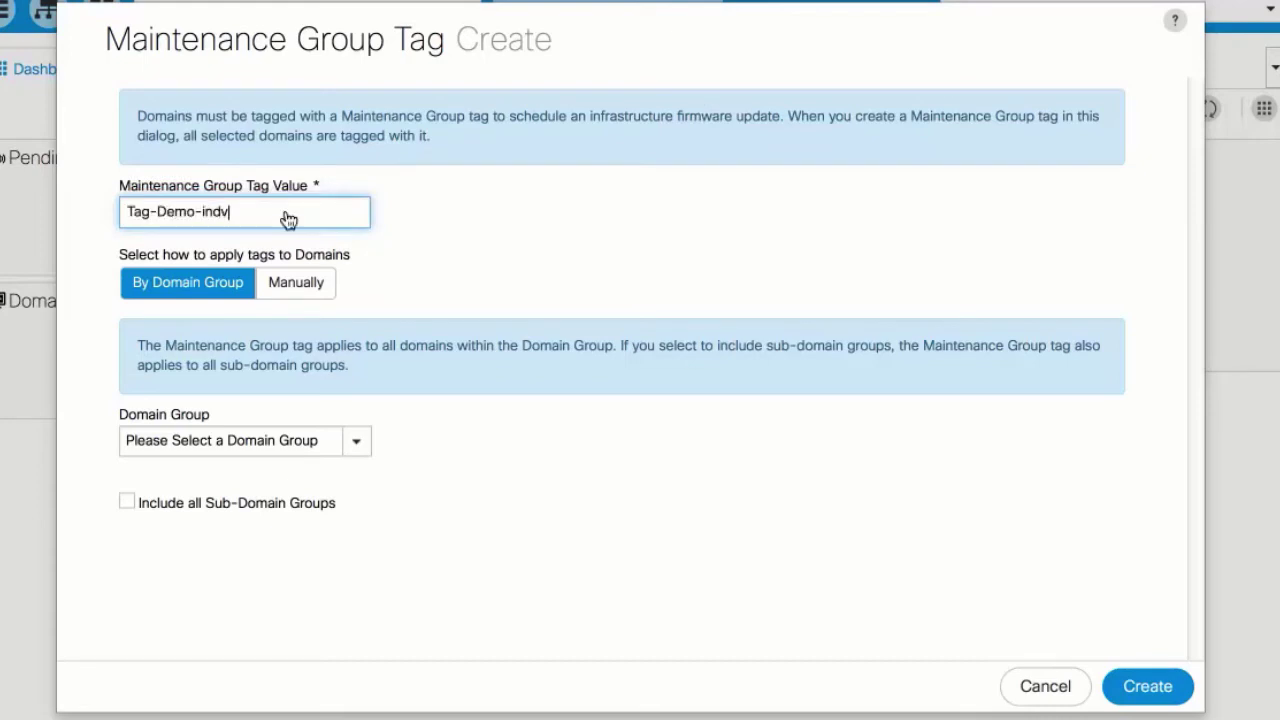
{"action": "left_click", "coordinate": [292, 287]}
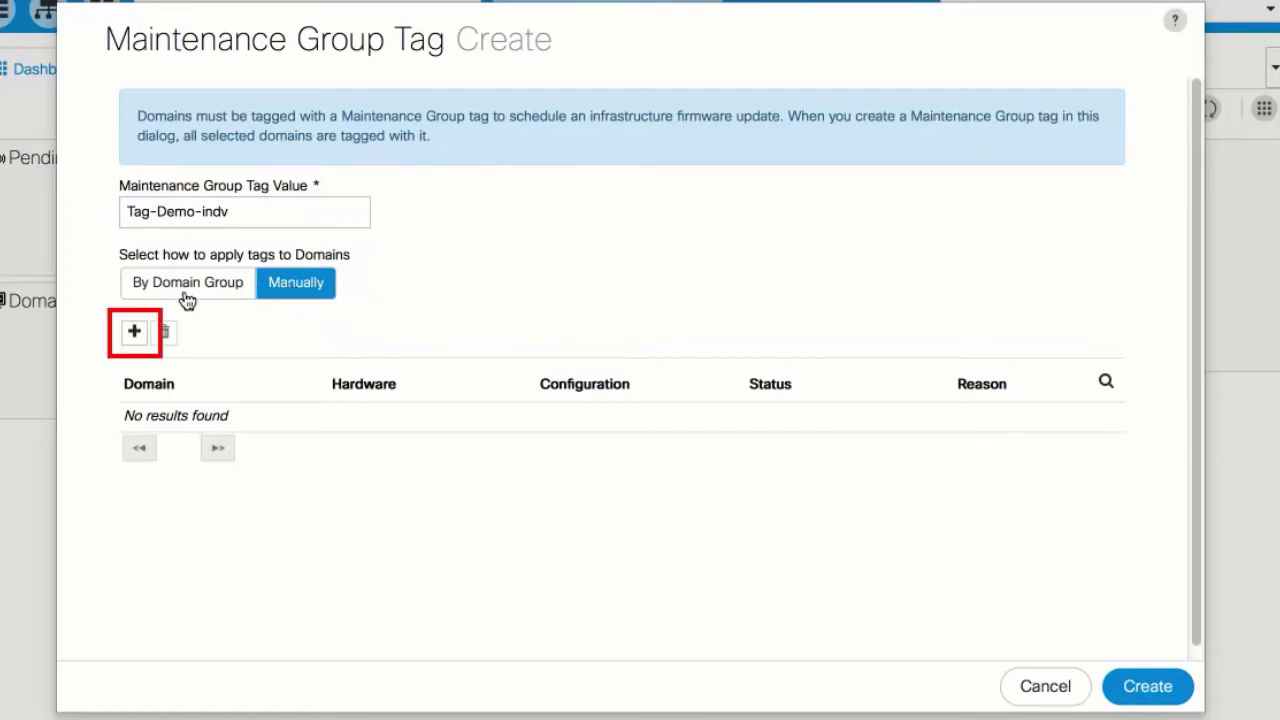
{"action": "left_click", "coordinate": [135, 333]}
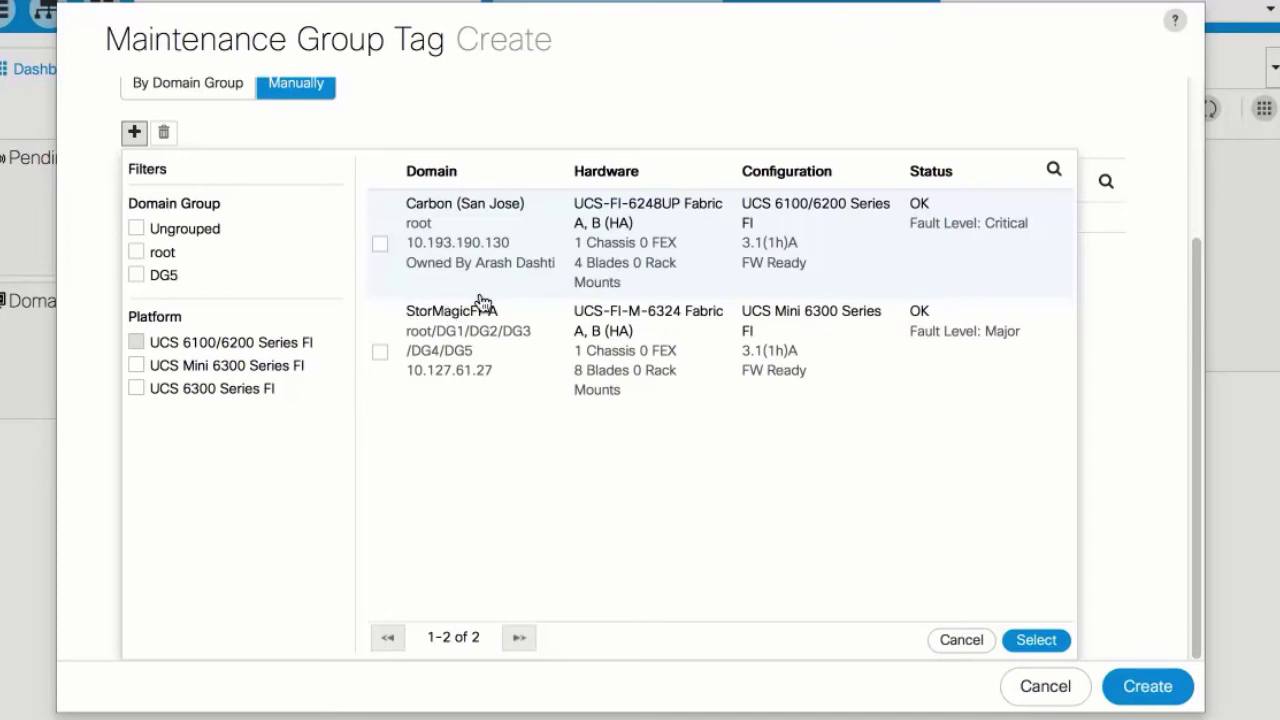
{"action": "left_click", "coordinate": [540, 245]}
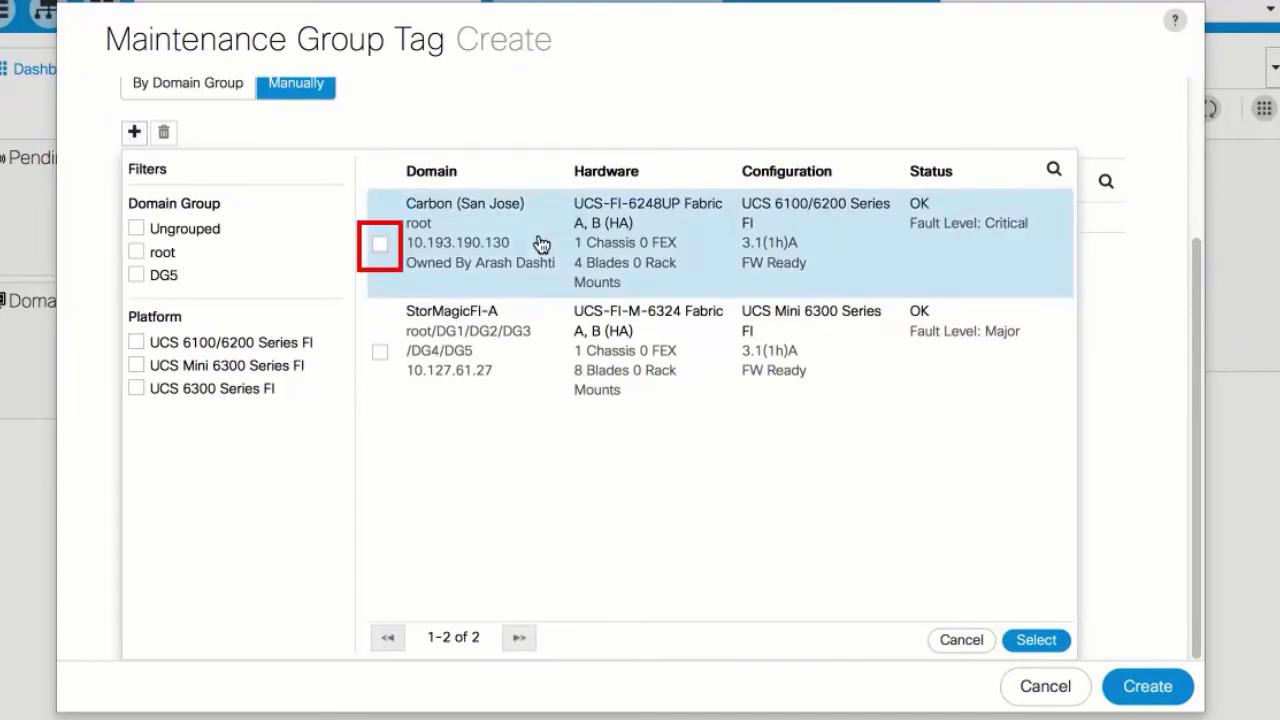
{"action": "left_click", "coordinate": [384, 250]}
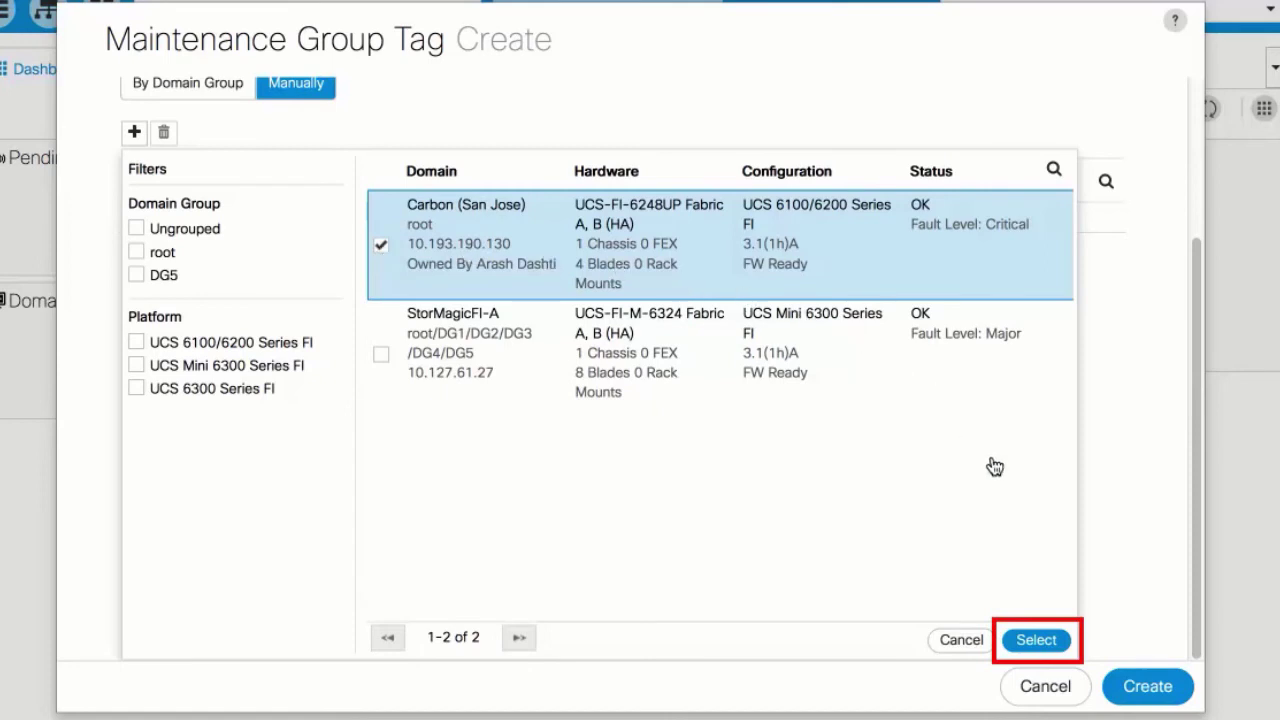
{"action": "left_click", "coordinate": [1036, 640]}
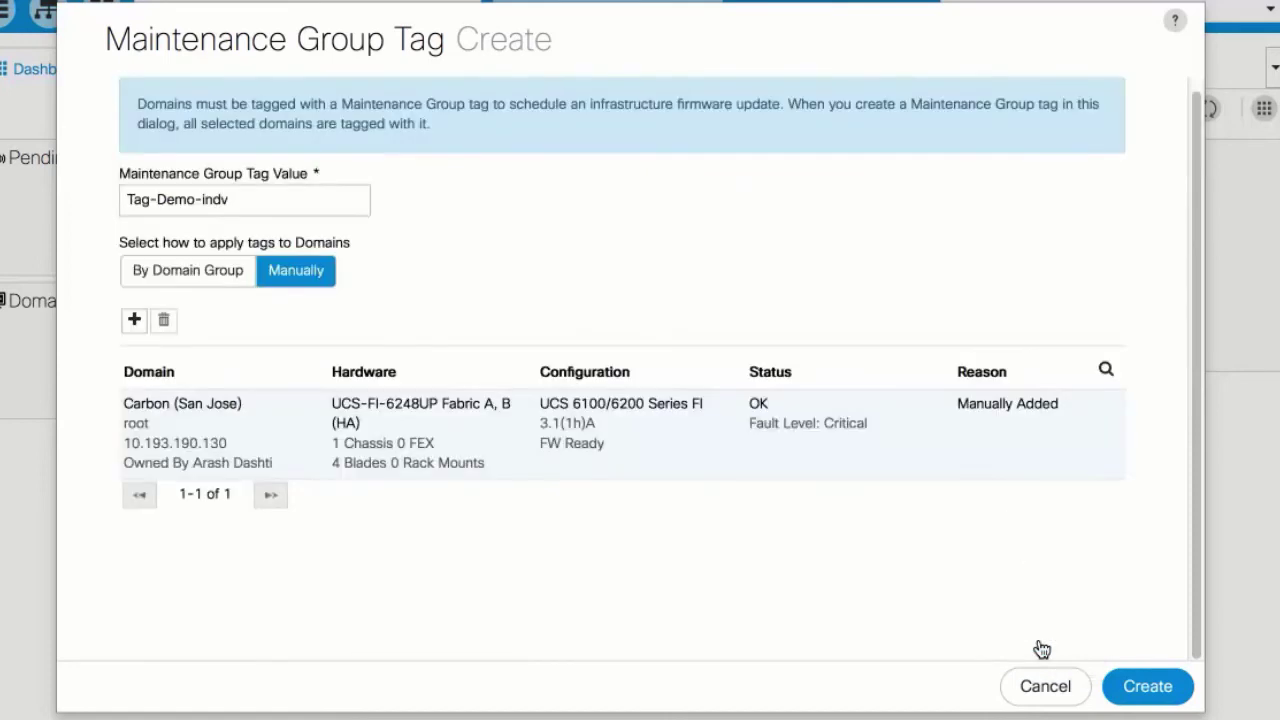
{"action": "left_click", "coordinate": [1150, 686]}
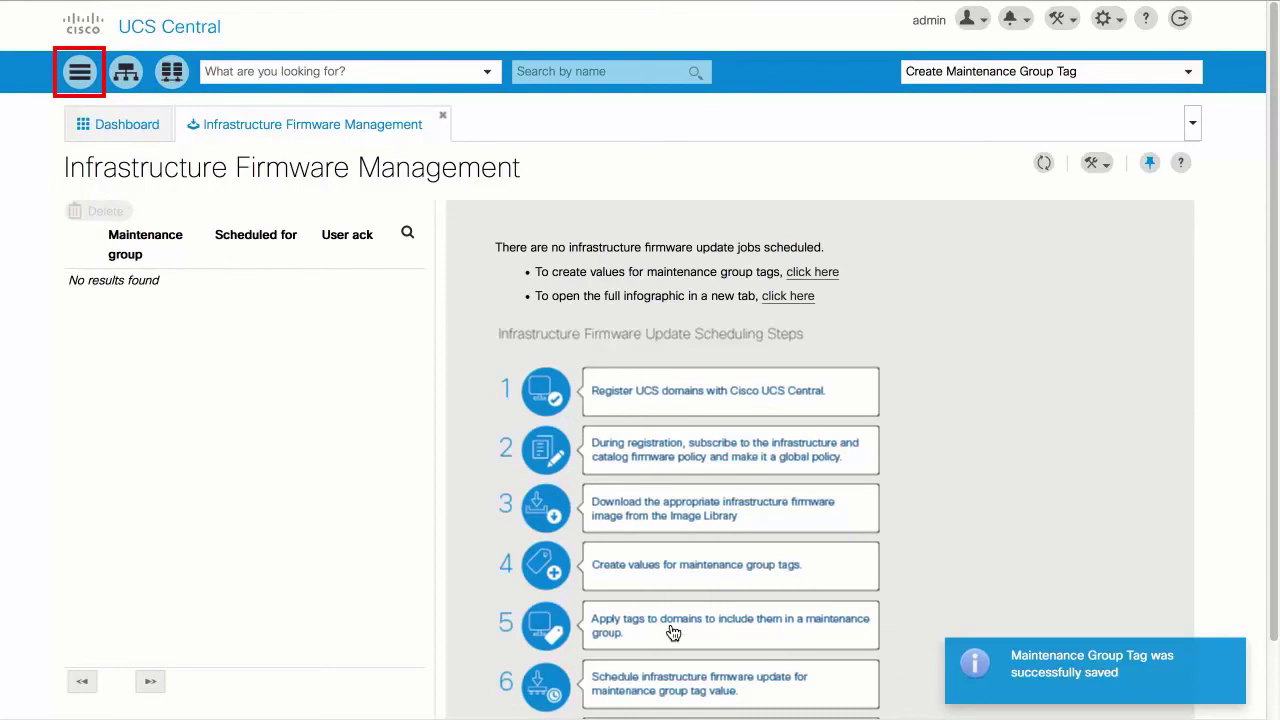
Check Tag-Demo-indv on Carbon in Tag Management, then return to Infrastructure Firmware Management.
{"action": "left_click", "coordinate": [80, 74]}
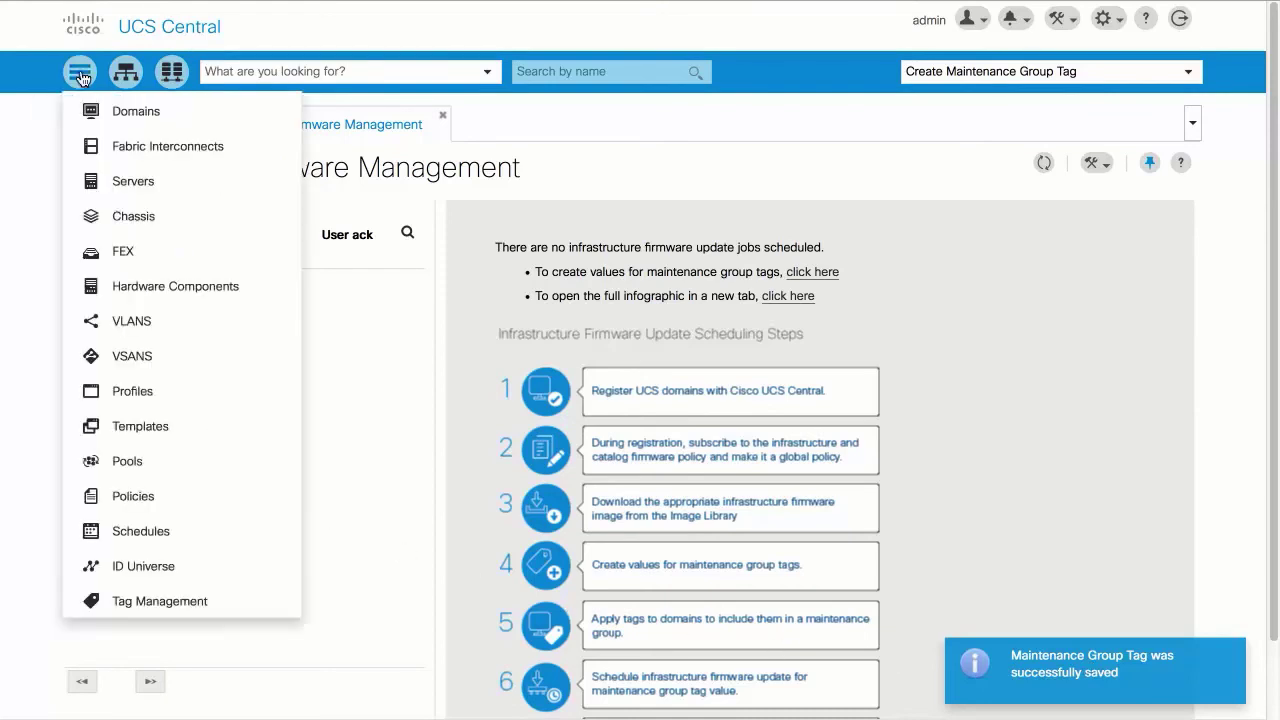
{"action": "left_click", "coordinate": [160, 601]}
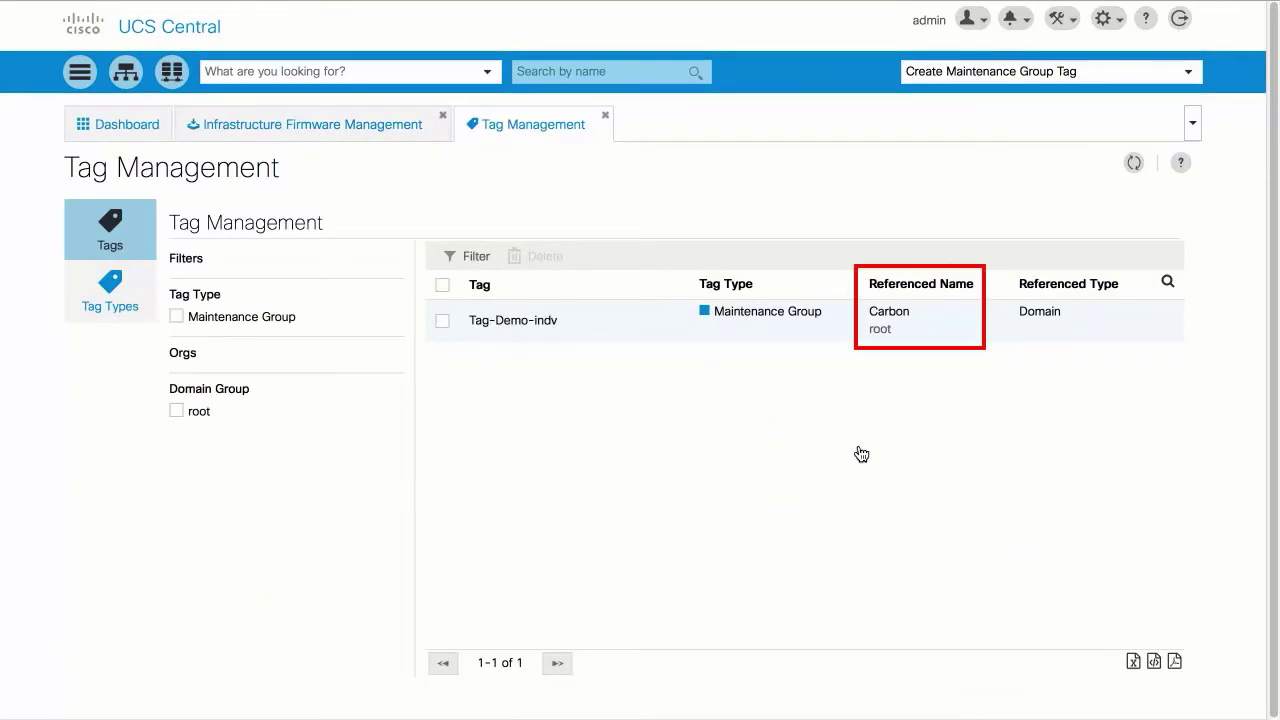
{"action": "left_click", "coordinate": [915, 326]}
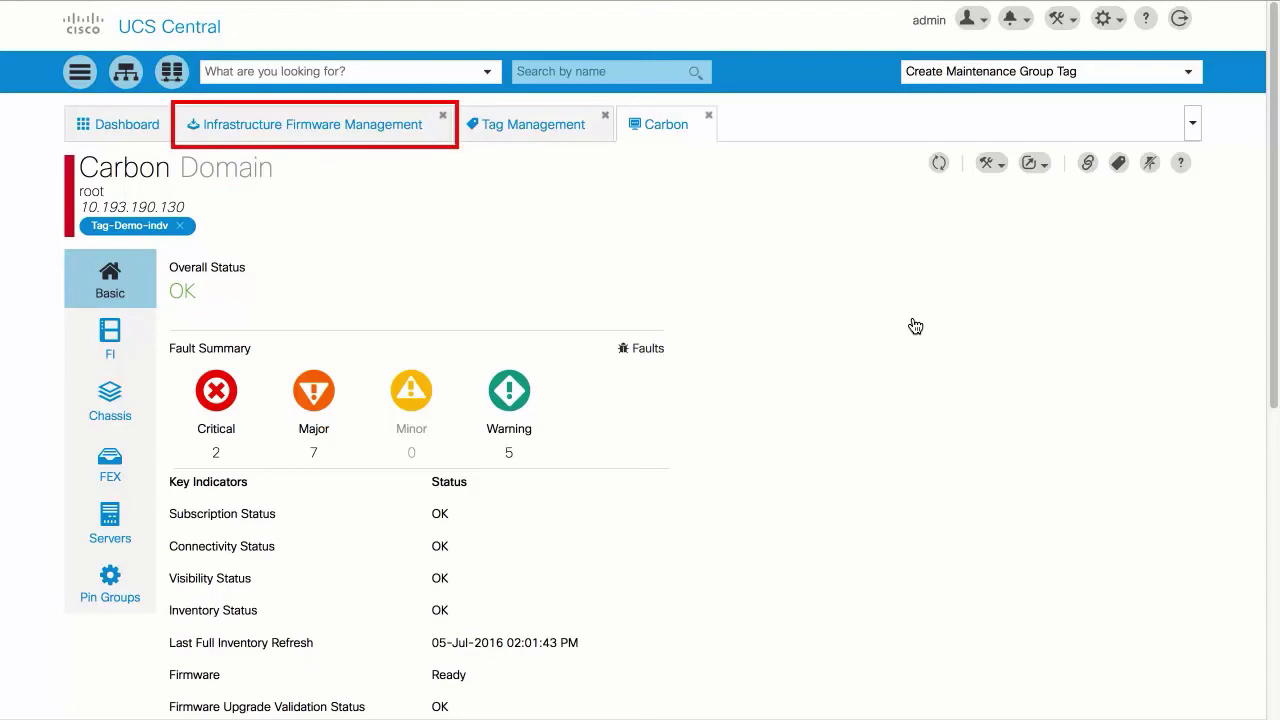
{"action": "left_click", "coordinate": [305, 124]}
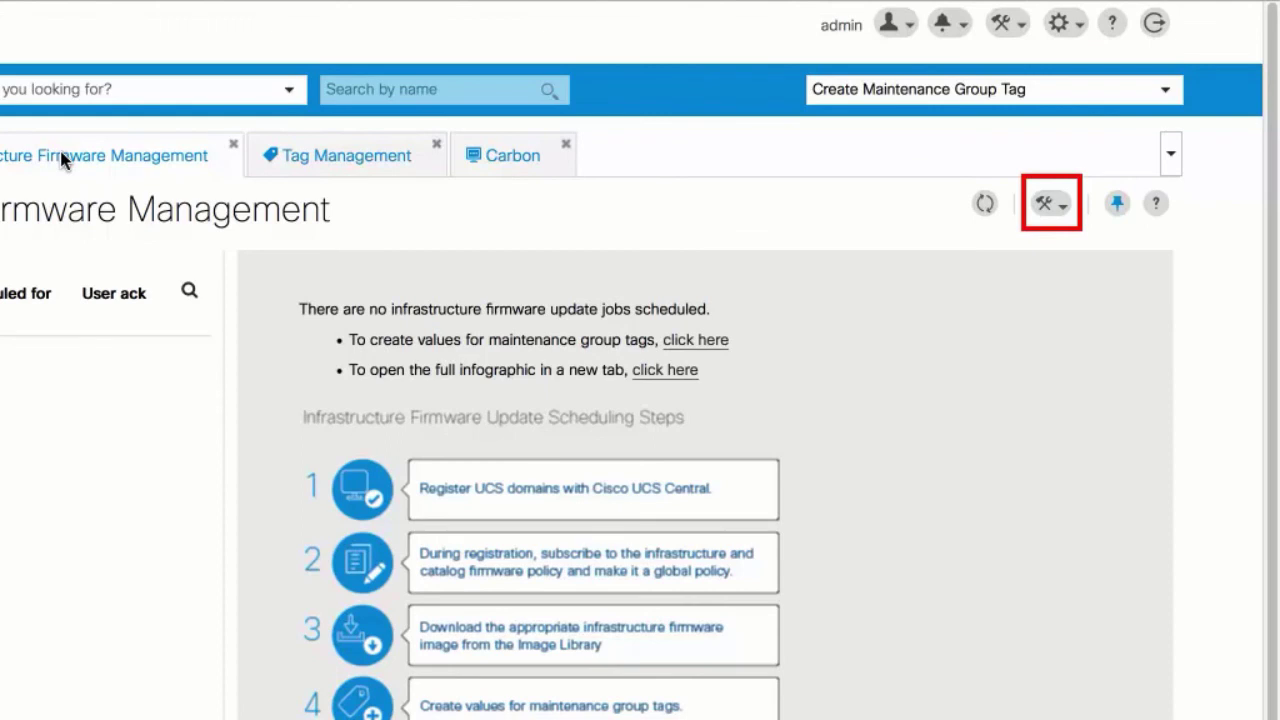
Schedule an immediate Tag-Demo-indv infrastructure update setting 6100/6200 interconnects to 2.1(3f)A.
{"action": "left_click", "coordinate": [1052, 206]}
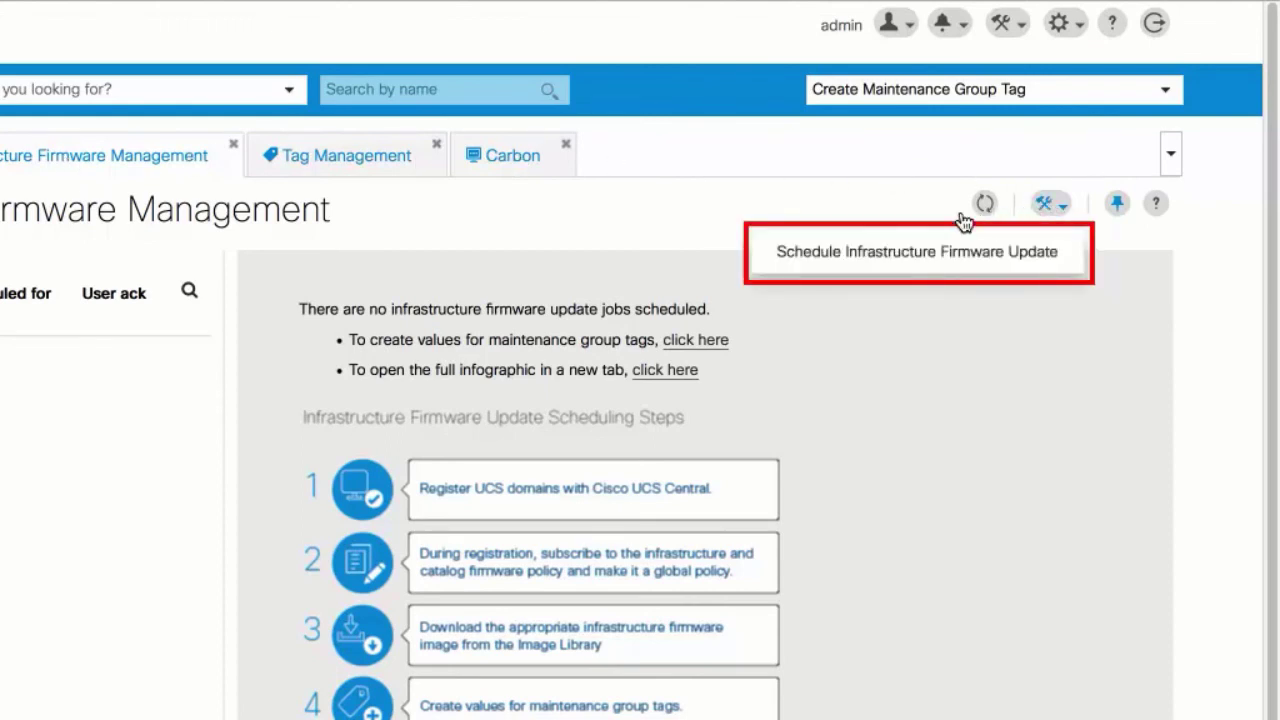
{"action": "left_click", "coordinate": [922, 254]}
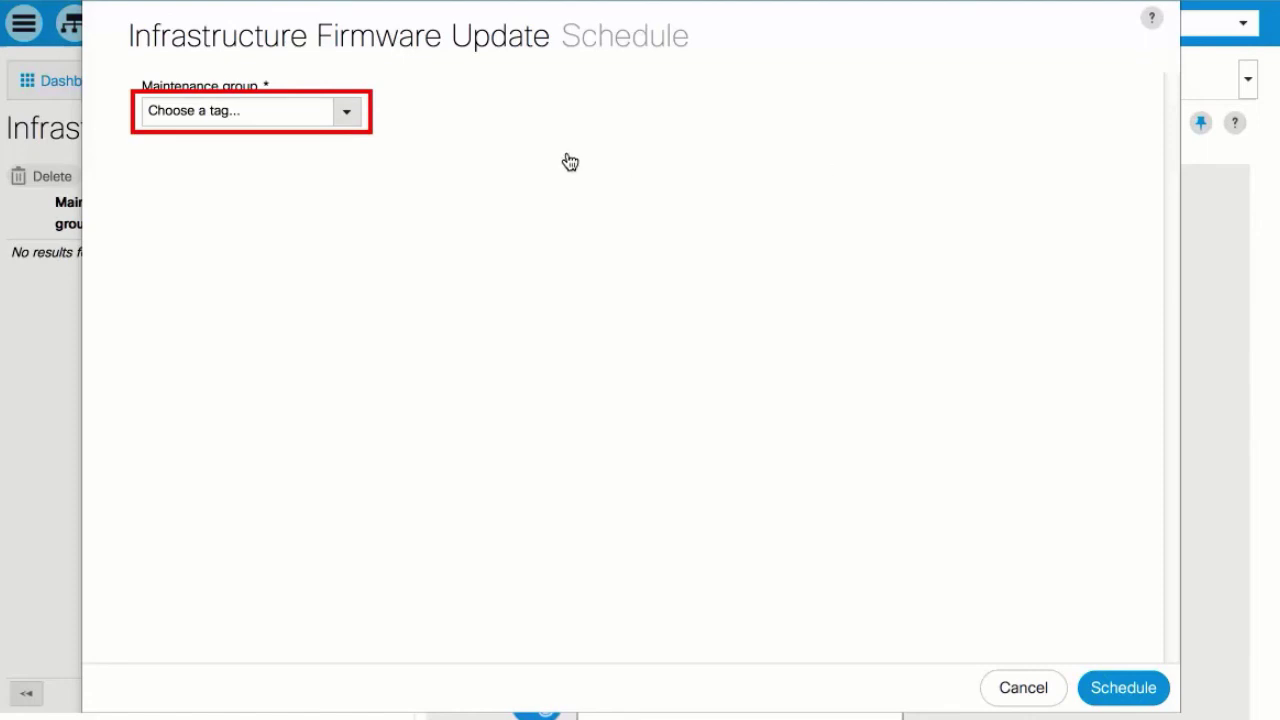
{"action": "left_click", "coordinate": [350, 117]}
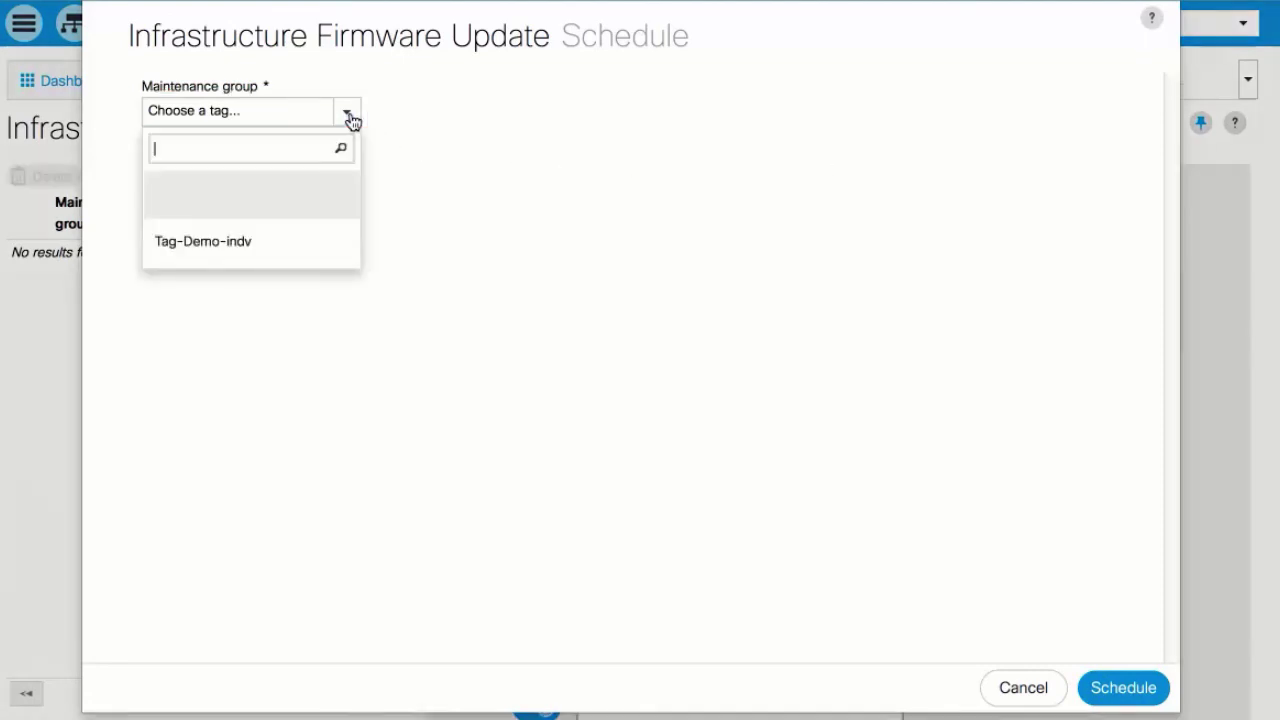
{"action": "left_click", "coordinate": [271, 248]}
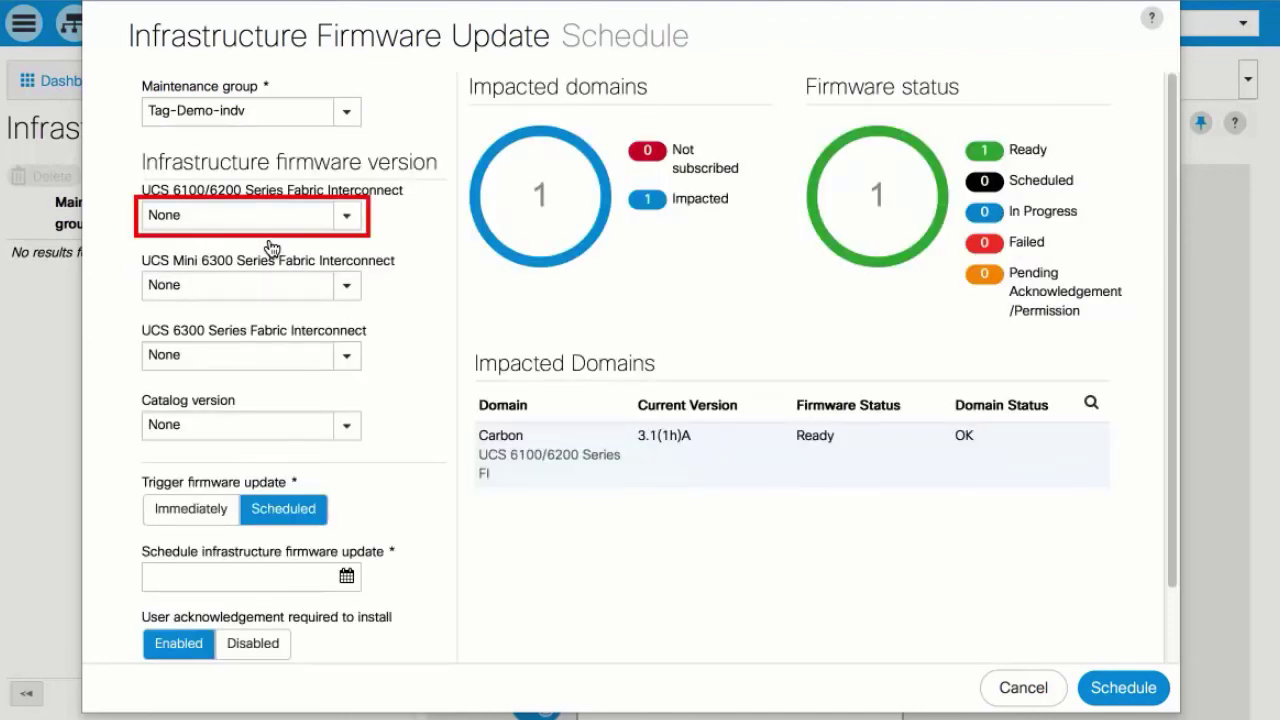
{"action": "left_click", "coordinate": [348, 219]}
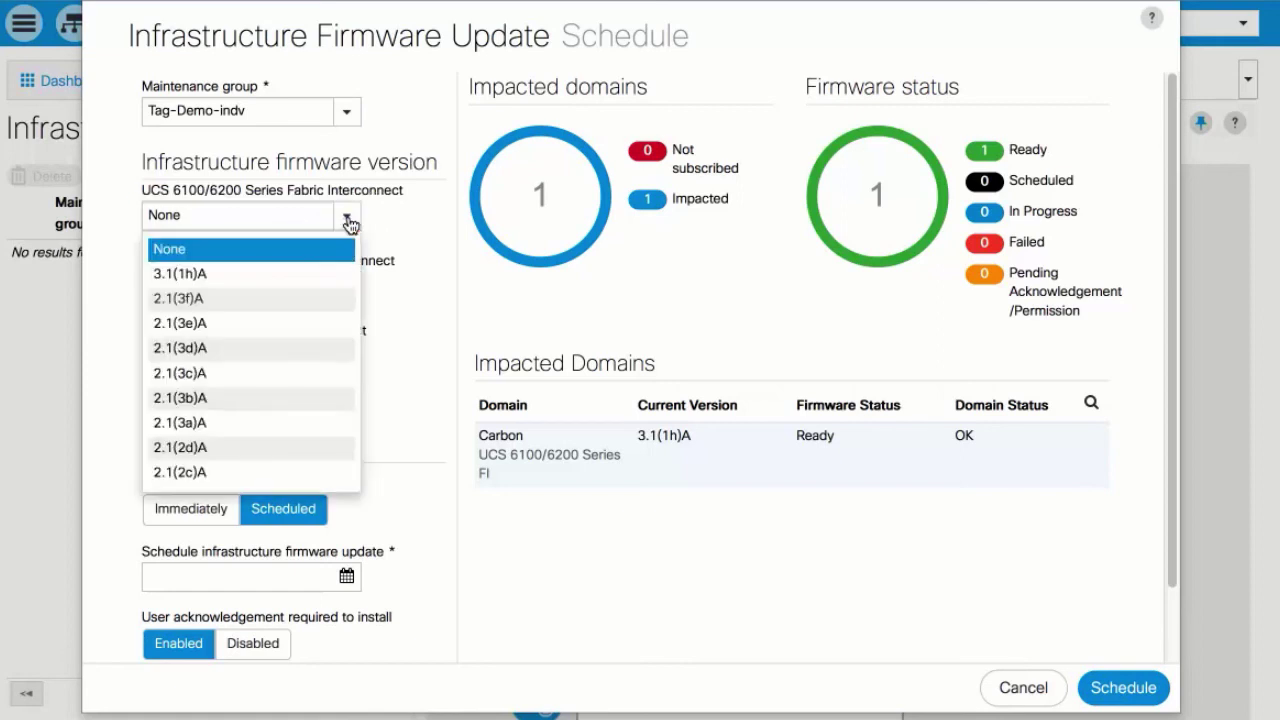
{"action": "left_click", "coordinate": [226, 304]}
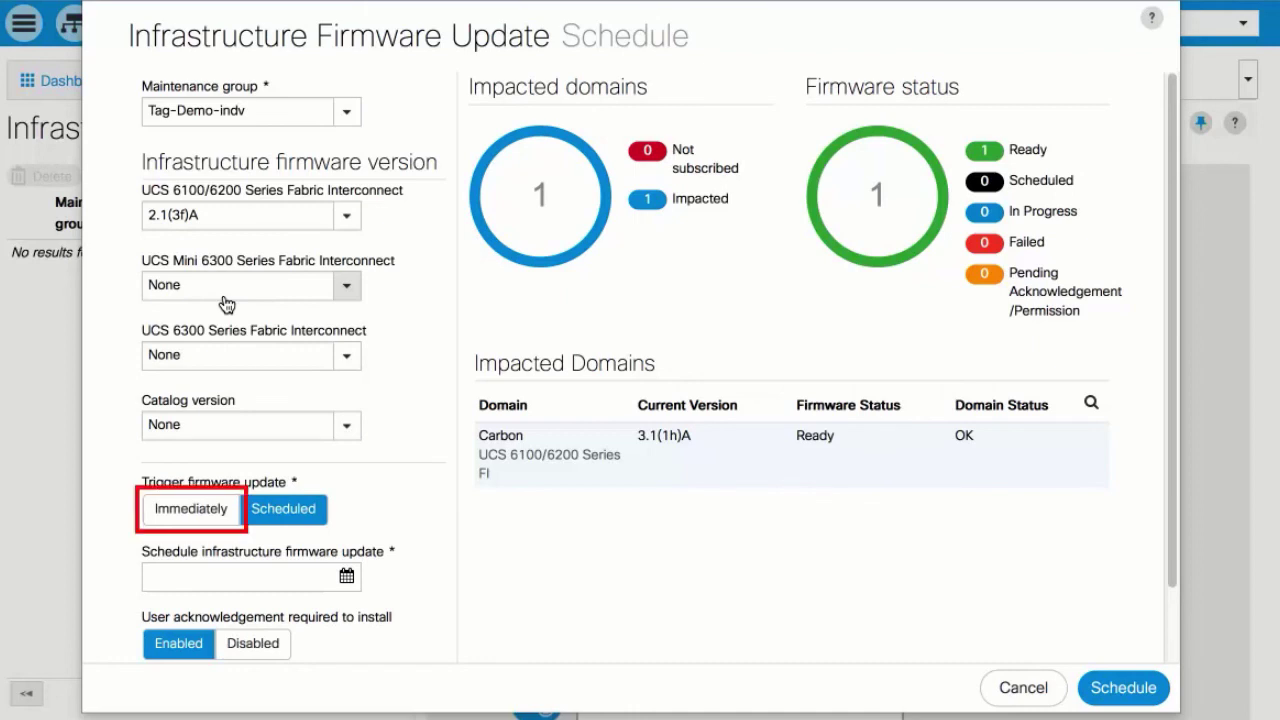
{"action": "left_click", "coordinate": [191, 515]}
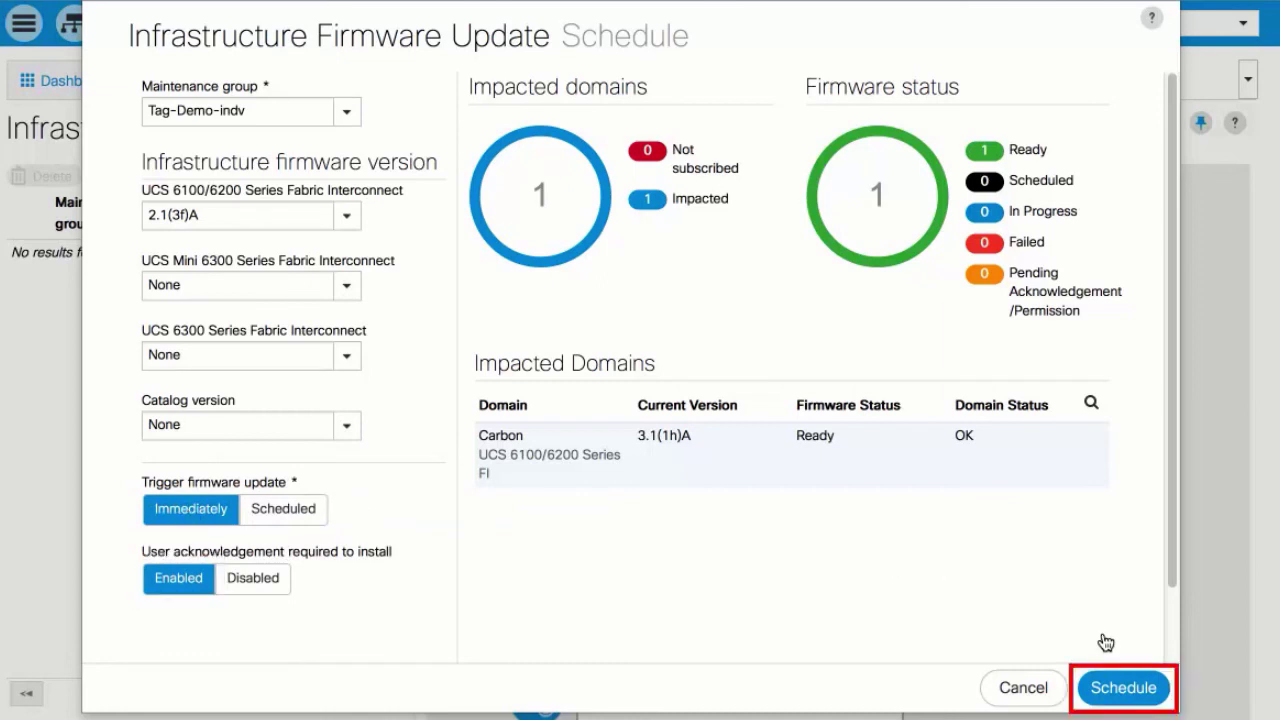
{"action": "left_click", "coordinate": [1134, 691]}
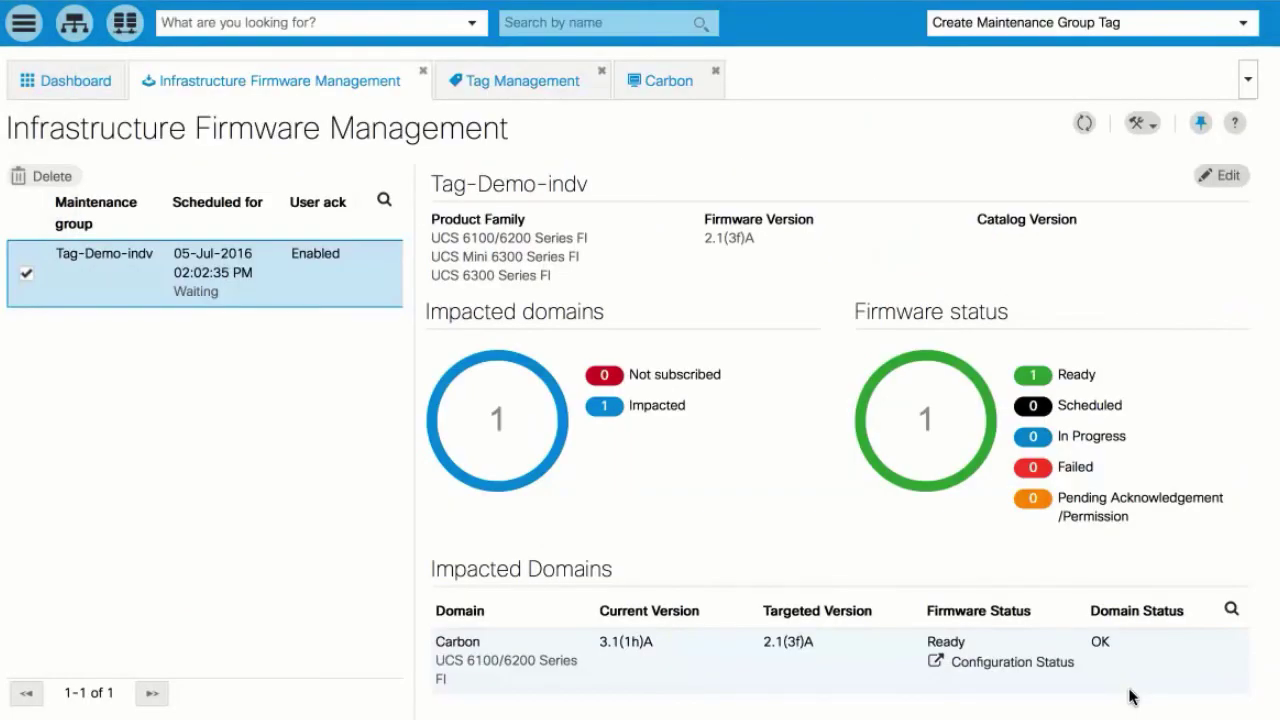